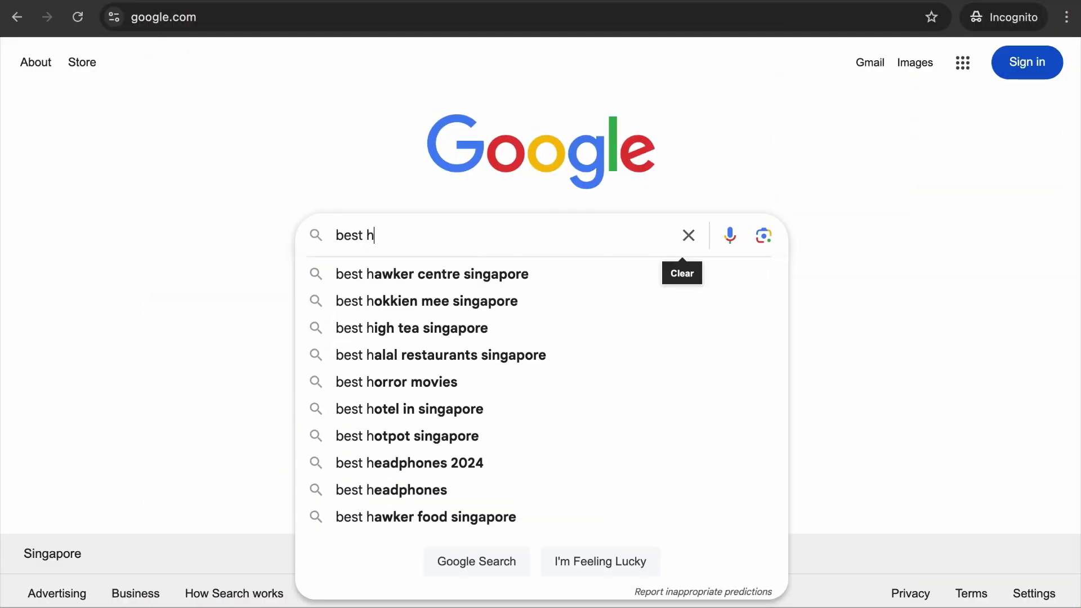
Step: Search Google for "best home workout plan" and expand the full AI Overview
{"action": "type", "text": "ome workout plan"}
{"action": "key", "text": "Return"}
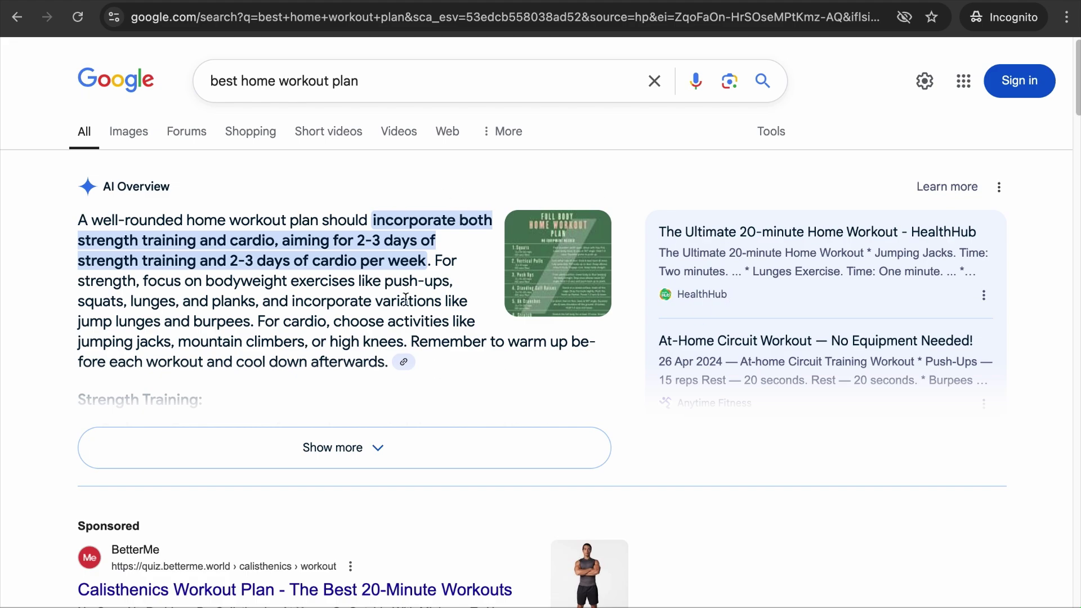
{"action": "left_click", "coordinate": [398, 436]}
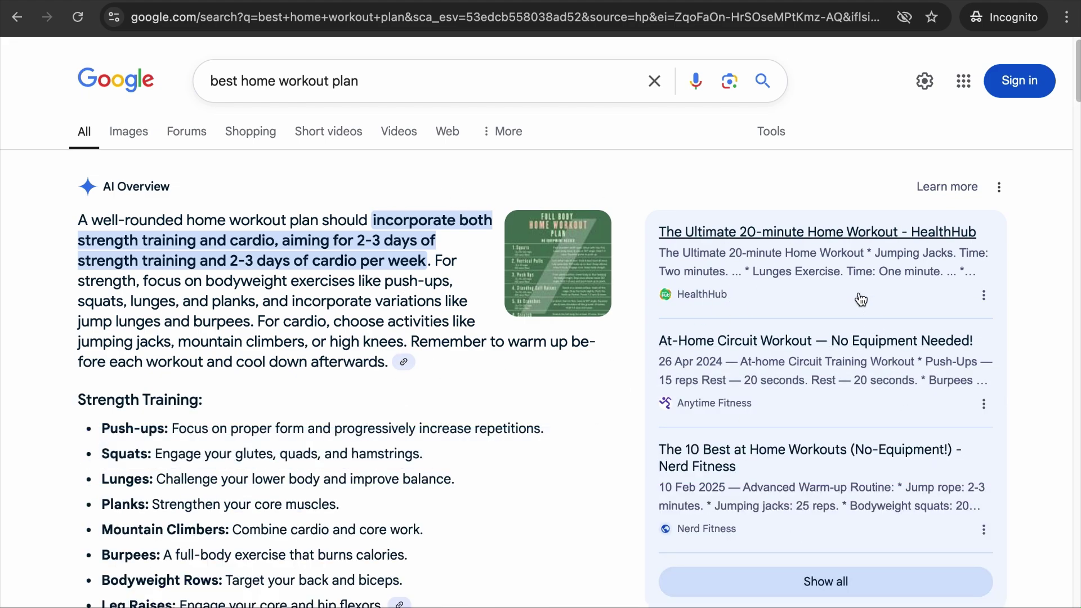
Step: Examine the AI Overview sources, sponsored listings, forum discussions and organic results to see which sites rank for home workout plans
{"action": "scroll", "coordinate": [859, 276], "scroll_direction": "down", "scroll_amount": 1}
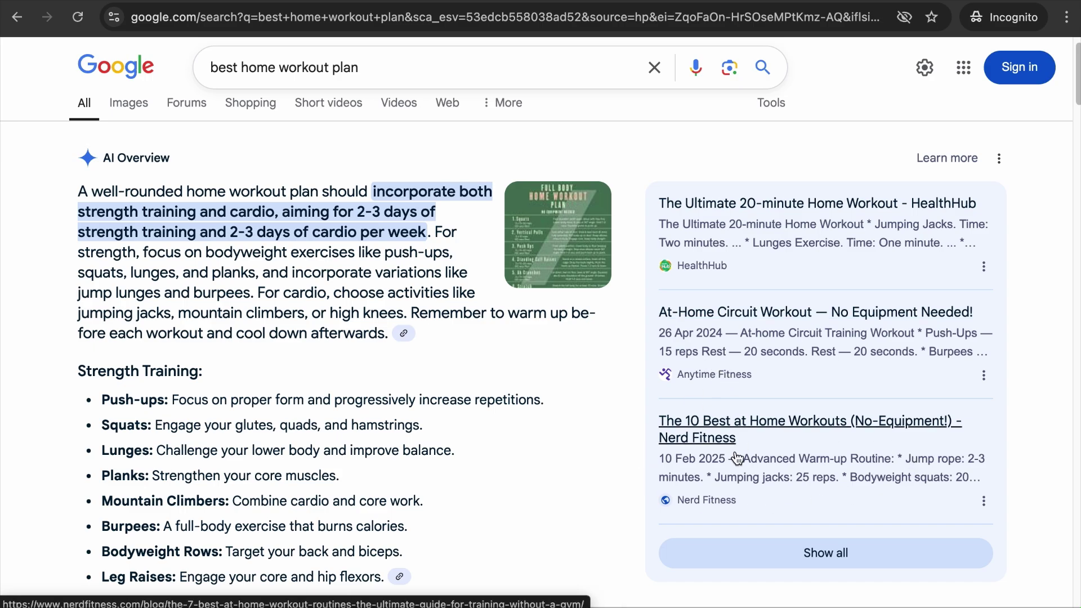
{"action": "scroll", "coordinate": [439, 445], "scroll_direction": "down", "scroll_amount": 15}
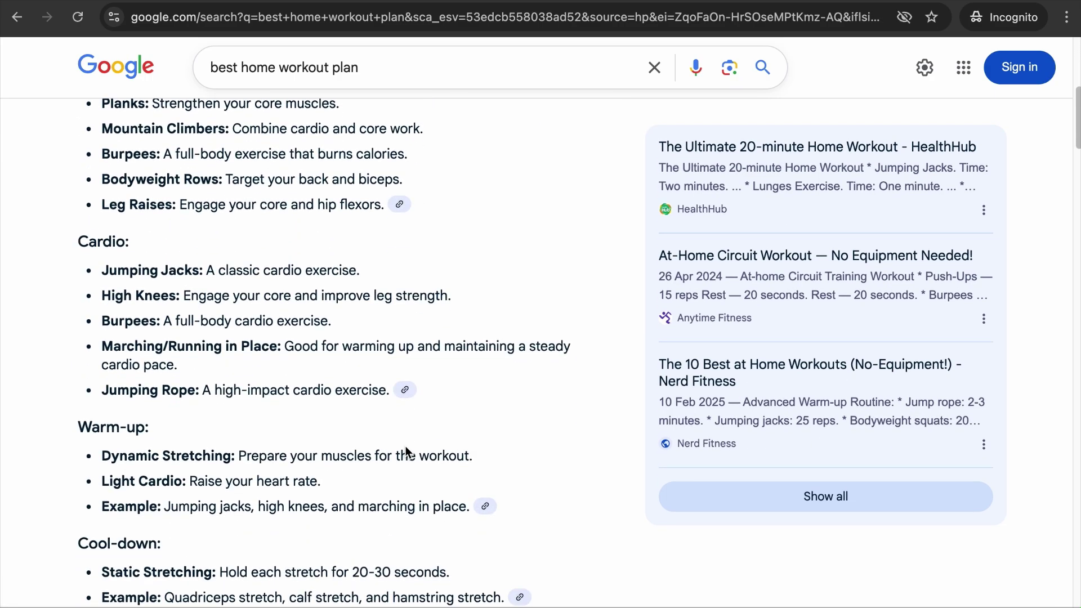
{"action": "scroll", "coordinate": [407, 452], "scroll_direction": "down", "scroll_amount": 6}
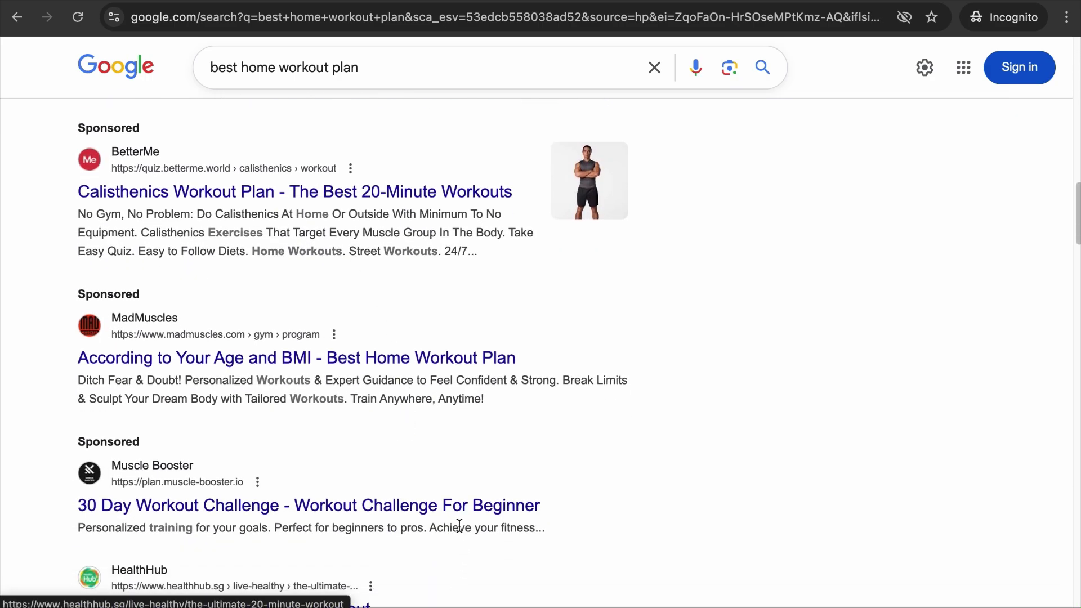
{"action": "scroll", "coordinate": [453, 509], "scroll_direction": "down", "scroll_amount": 3}
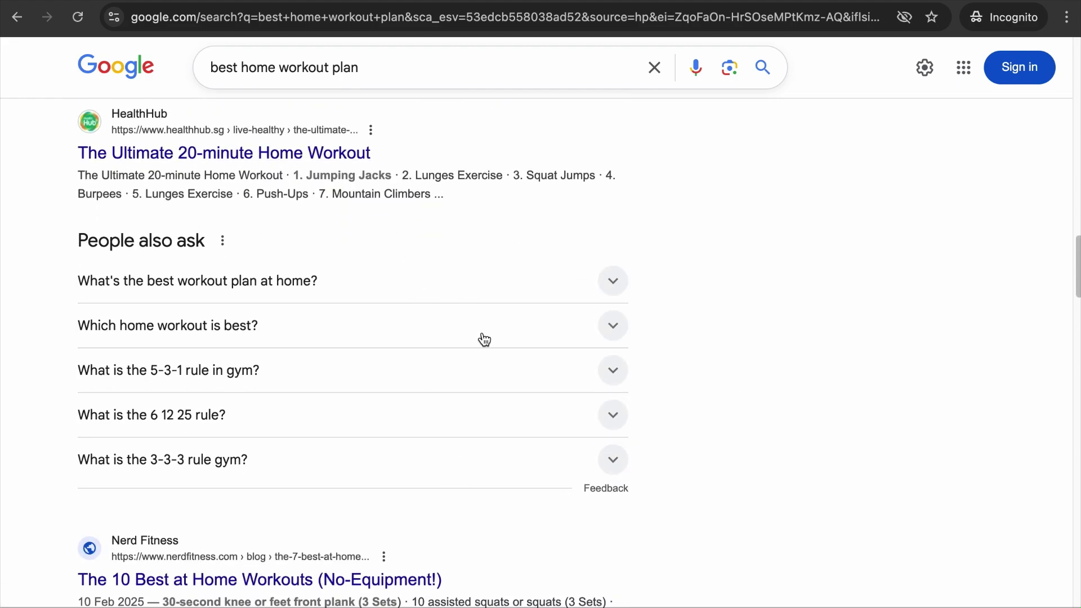
{"action": "scroll", "coordinate": [444, 335], "scroll_direction": "down", "scroll_amount": 4}
{"action": "scroll", "coordinate": [344, 497], "scroll_direction": "down", "scroll_amount": 11}
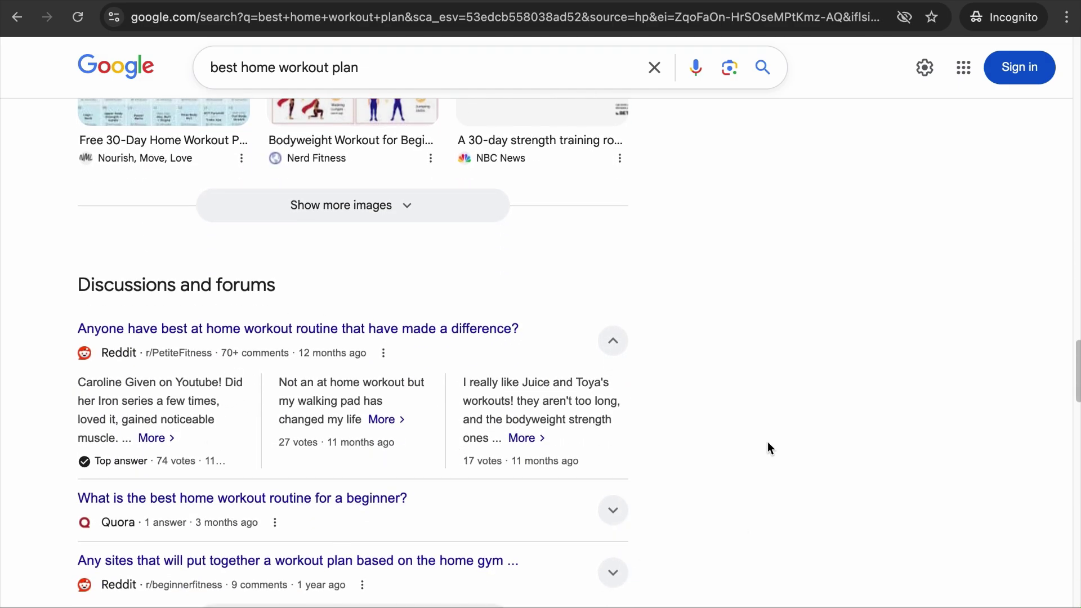
{"action": "scroll", "coordinate": [766, 445], "scroll_direction": "down", "scroll_amount": 7}
{"action": "scroll", "coordinate": [769, 532], "scroll_direction": "down", "scroll_amount": 13}
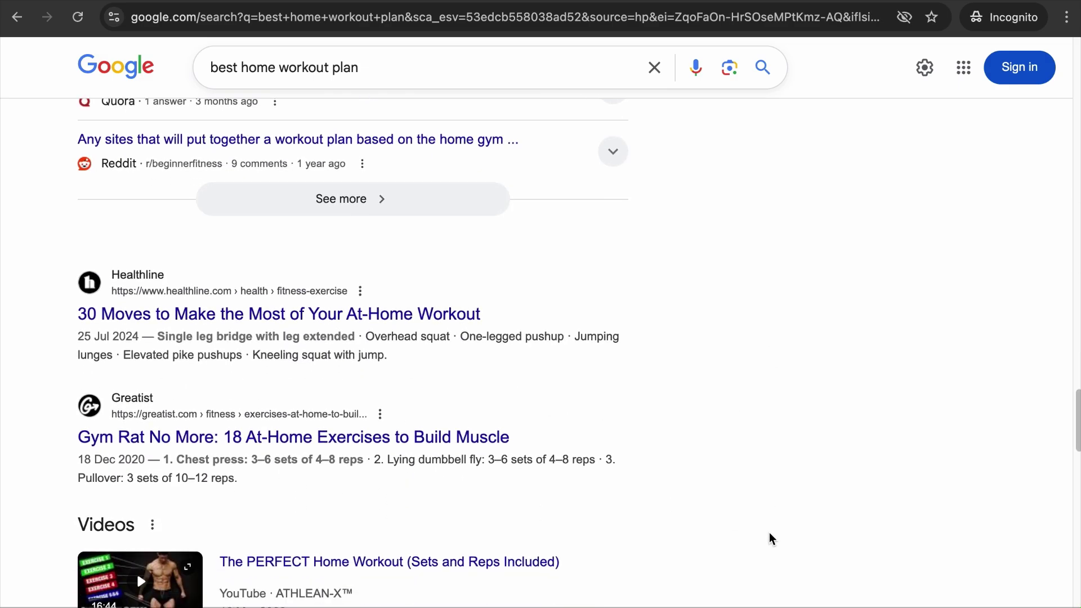
{"action": "scroll", "coordinate": [769, 532], "scroll_direction": "up", "scroll_amount": 20}
{"action": "scroll", "coordinate": [769, 532], "scroll_direction": "up", "scroll_amount": 15}
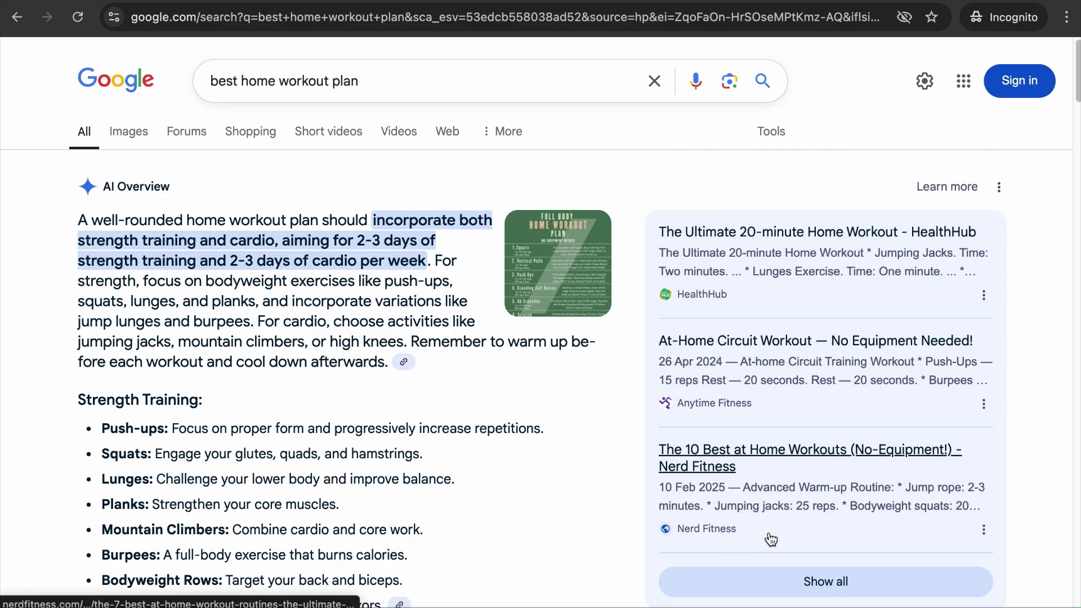
{"action": "scroll", "coordinate": [489, 499], "scroll_direction": "down", "scroll_amount": 20}
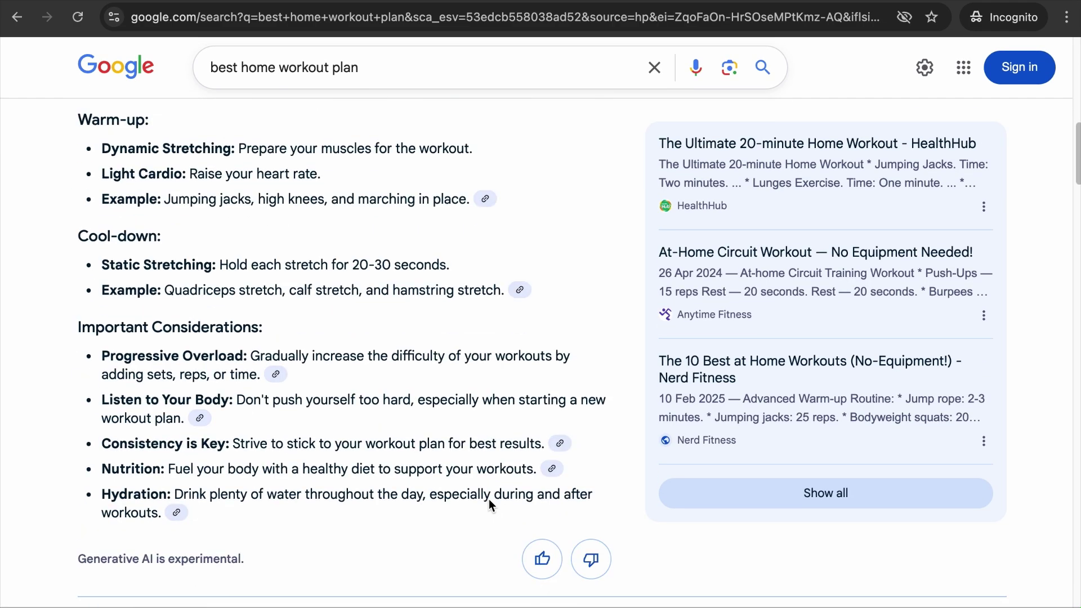
{"action": "scroll", "coordinate": [490, 506], "scroll_direction": "down", "scroll_amount": 5}
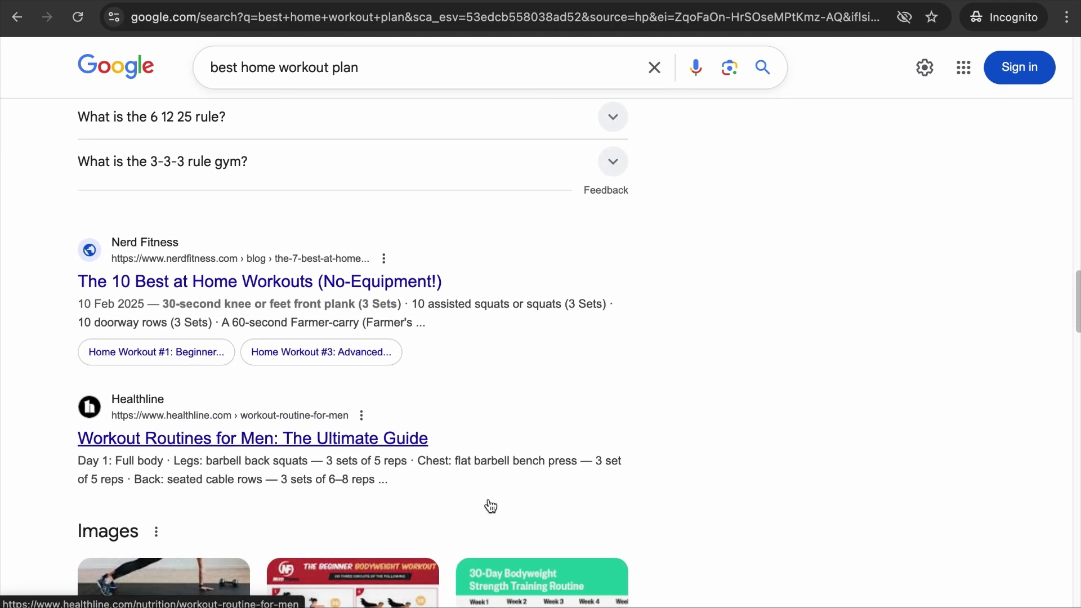
{"action": "scroll", "coordinate": [489, 499], "scroll_direction": "down", "scroll_amount": 10}
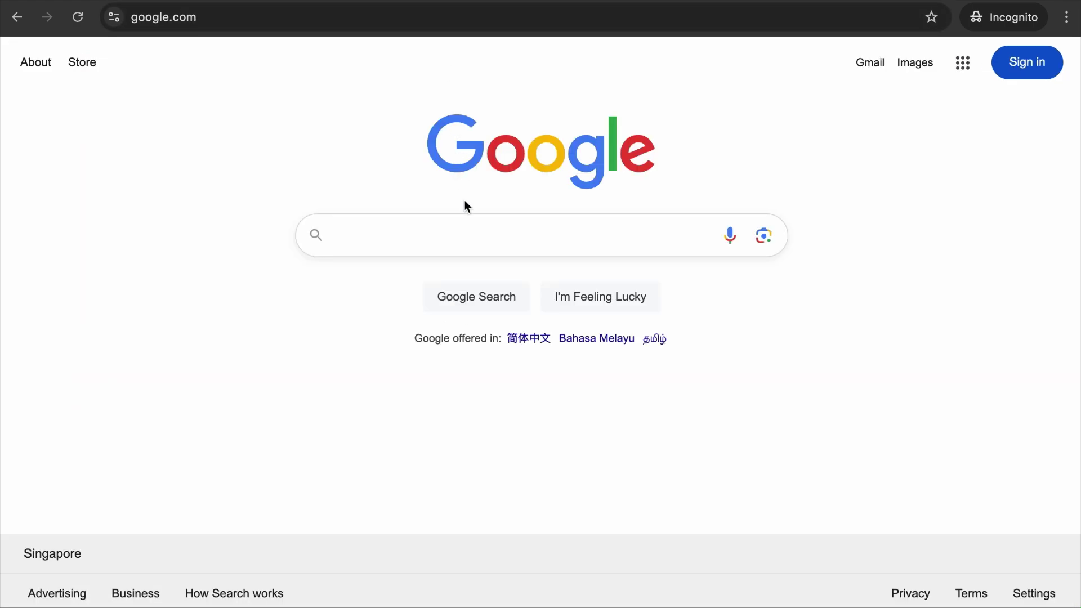
Step: Search Google for "kettlebell exercises for beginners" and review the AI Overview sources and ranking sites through the end of the results page
{"action": "left_click", "coordinate": [473, 253]}
{"action": "type", "text": "Kettlebell exercises"}
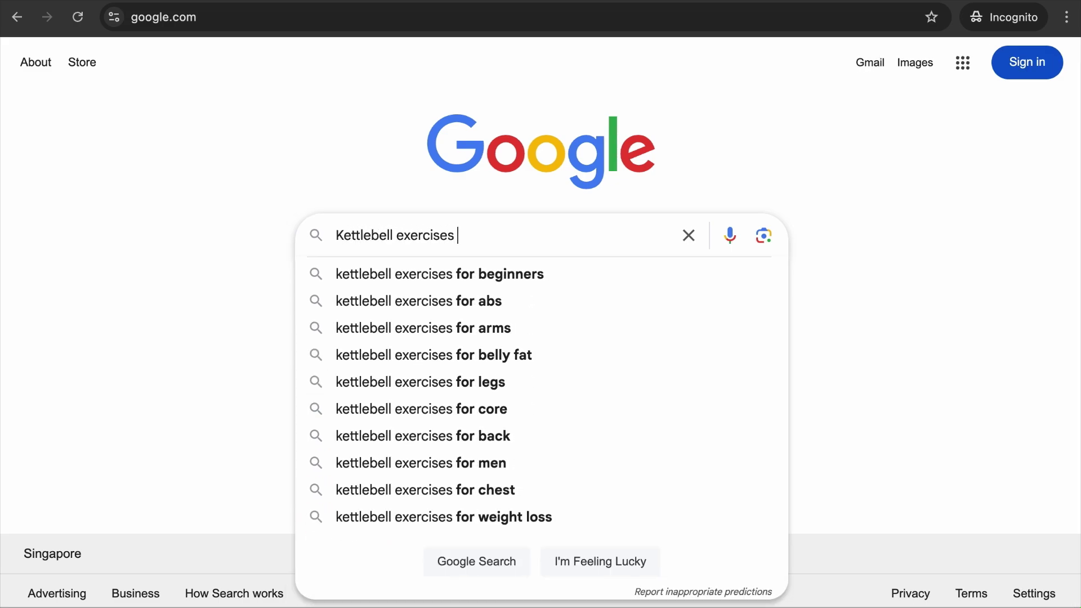
{"action": "key", "text": "Down"}
{"action": "key", "text": "Return"}
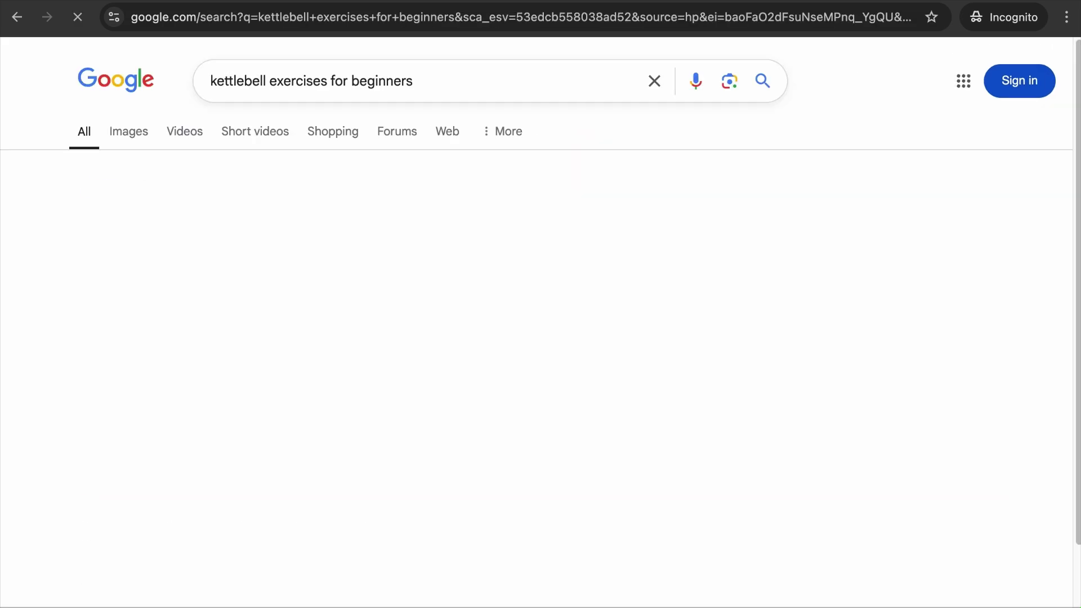
{"action": "left_click", "coordinate": [424, 463]}
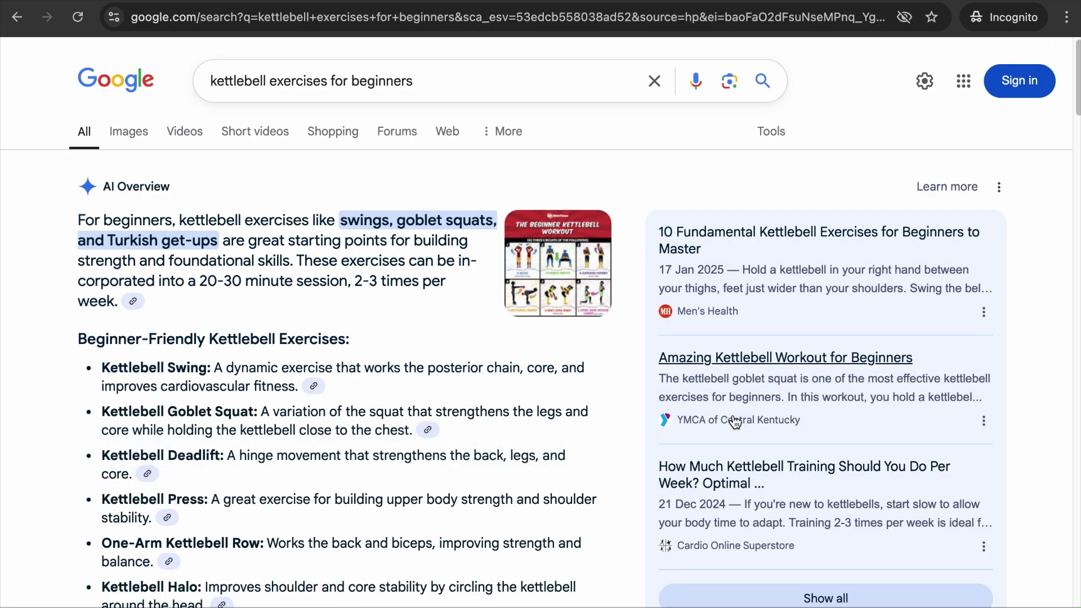
{"action": "scroll", "coordinate": [906, 285], "scroll_direction": "down", "scroll_amount": 3}
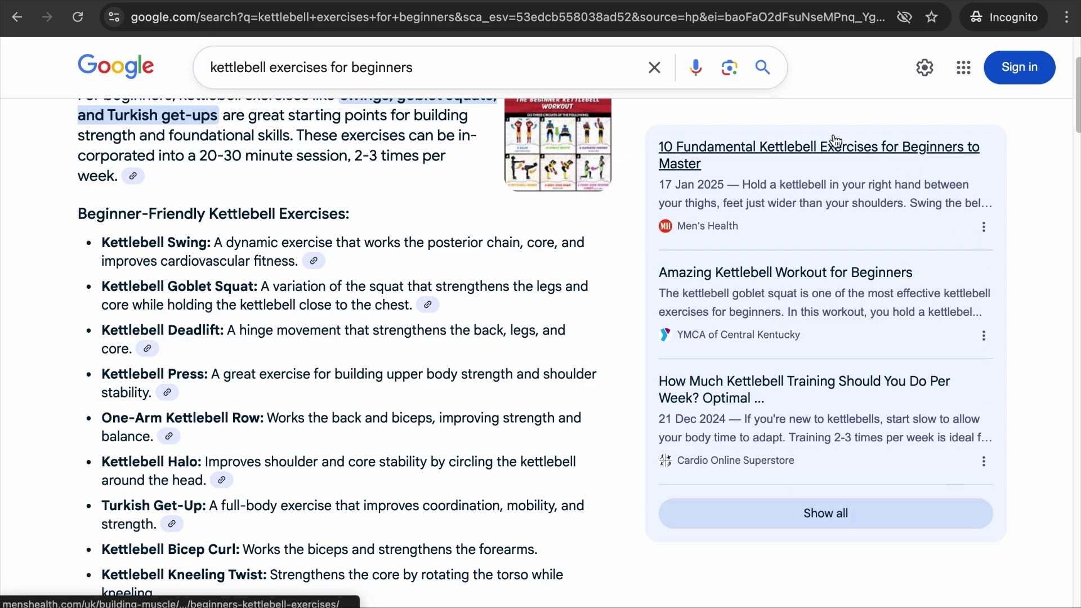
{"action": "scroll", "coordinate": [372, 404], "scroll_direction": "down", "scroll_amount": 10}
{"action": "scroll", "coordinate": [373, 405], "scroll_direction": "down", "scroll_amount": 15}
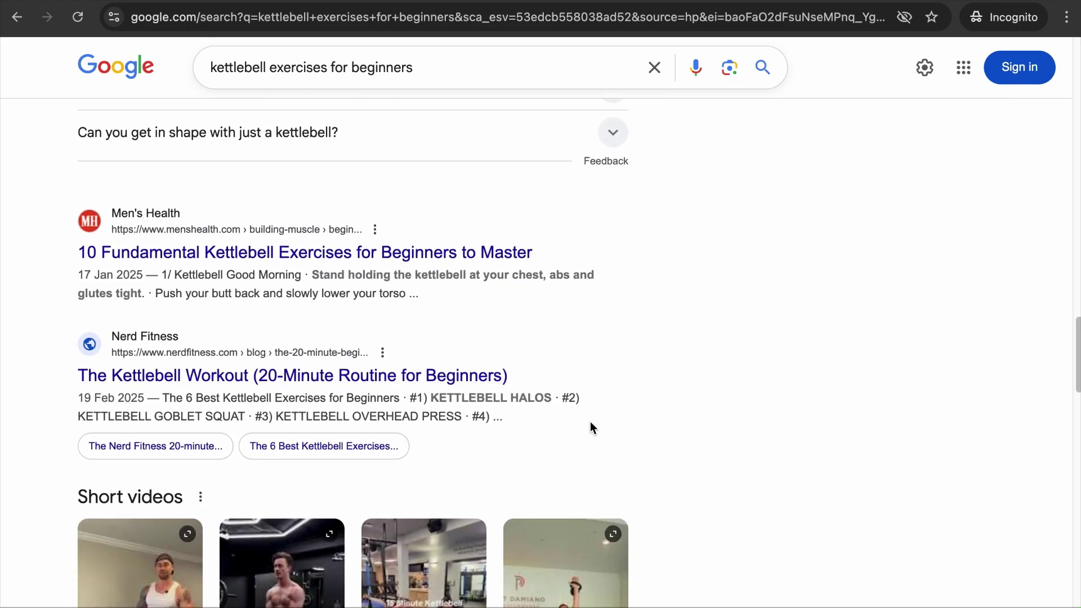
{"action": "scroll", "coordinate": [627, 446], "scroll_direction": "down", "scroll_amount": 15}
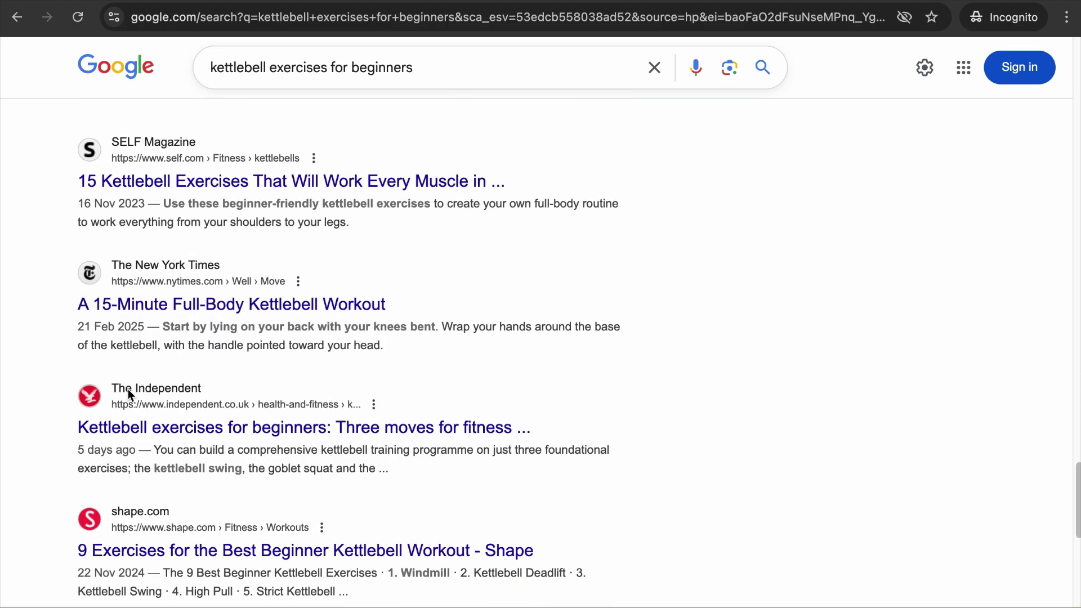
{"action": "scroll", "coordinate": [586, 512], "scroll_direction": "down", "scroll_amount": 9}
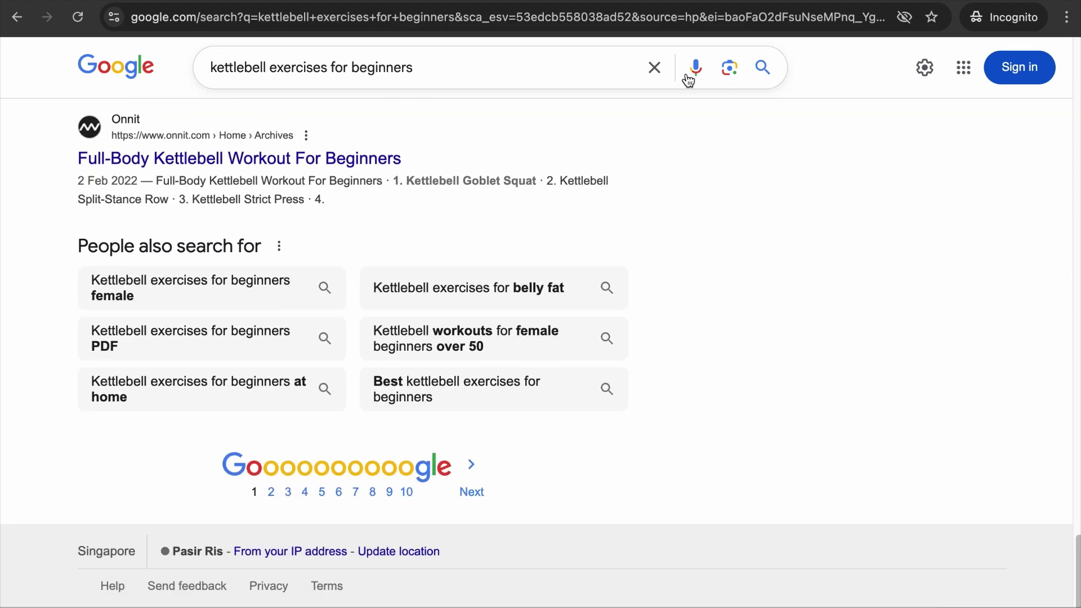
Step: Return to the Google home page, search for "post-workout recovery foods" and review the cited sources and ranking sites
{"action": "key", "text": "alt+Left"}
{"action": "left_click", "coordinate": [583, 229]}
{"action": "type", "text": "post-"}
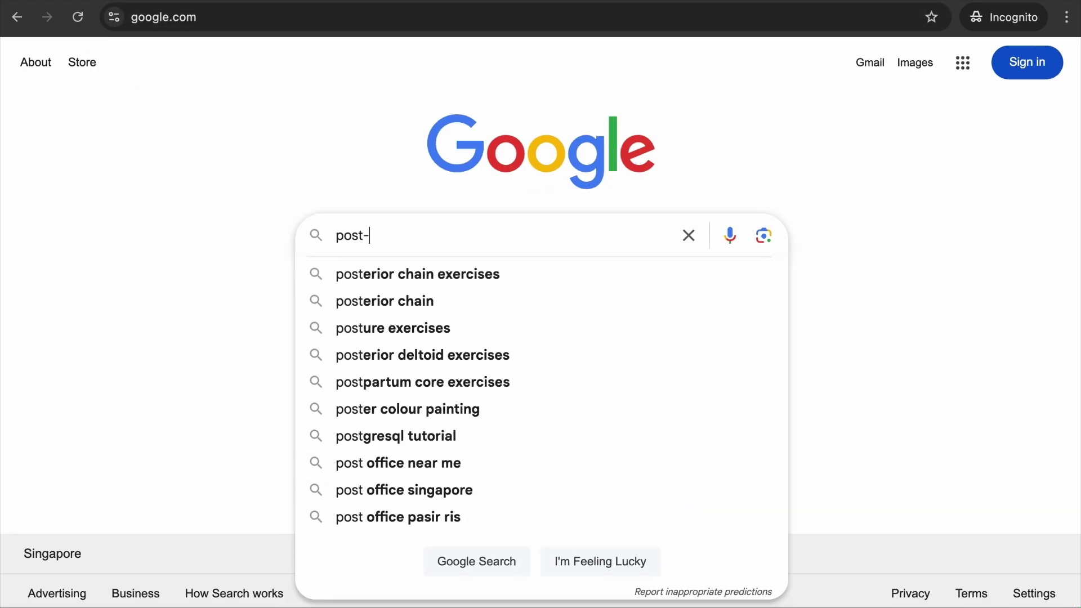
{"action": "type", "text": "workout recovery foods"}
{"action": "key", "text": "Return"}
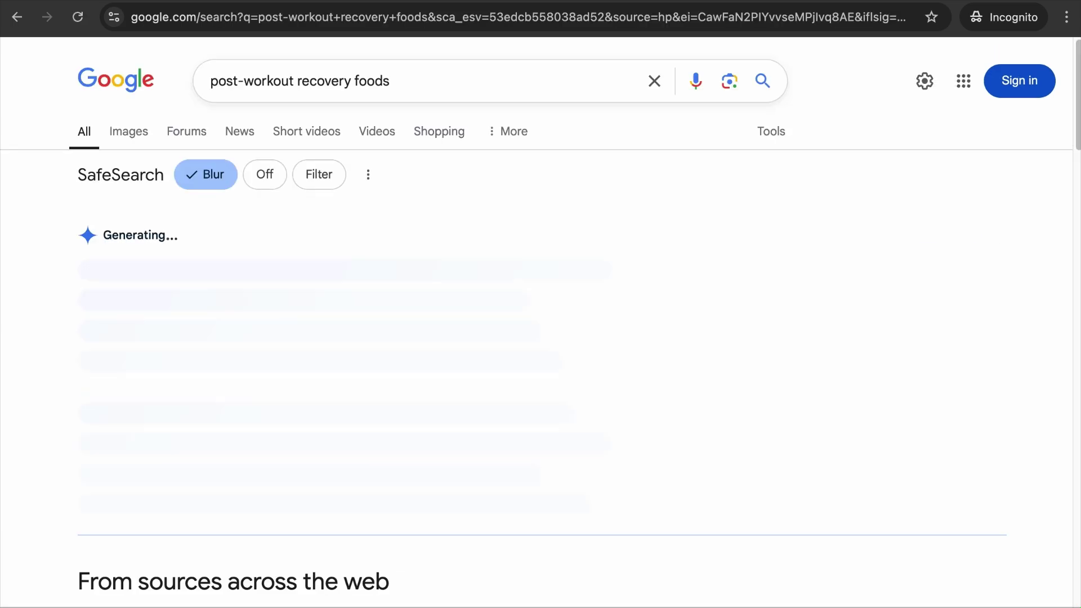
{"action": "scroll", "coordinate": [484, 499], "scroll_direction": "down", "scroll_amount": 2}
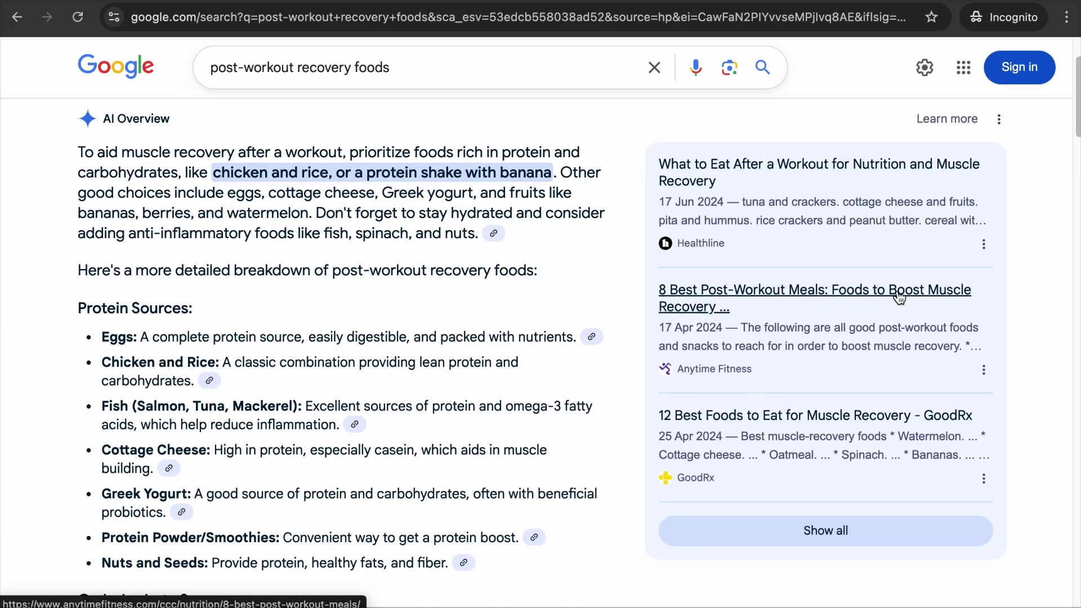
{"action": "scroll", "coordinate": [517, 405], "scroll_direction": "down", "scroll_amount": 3}
{"action": "scroll", "coordinate": [518, 405], "scroll_direction": "down", "scroll_amount": 20}
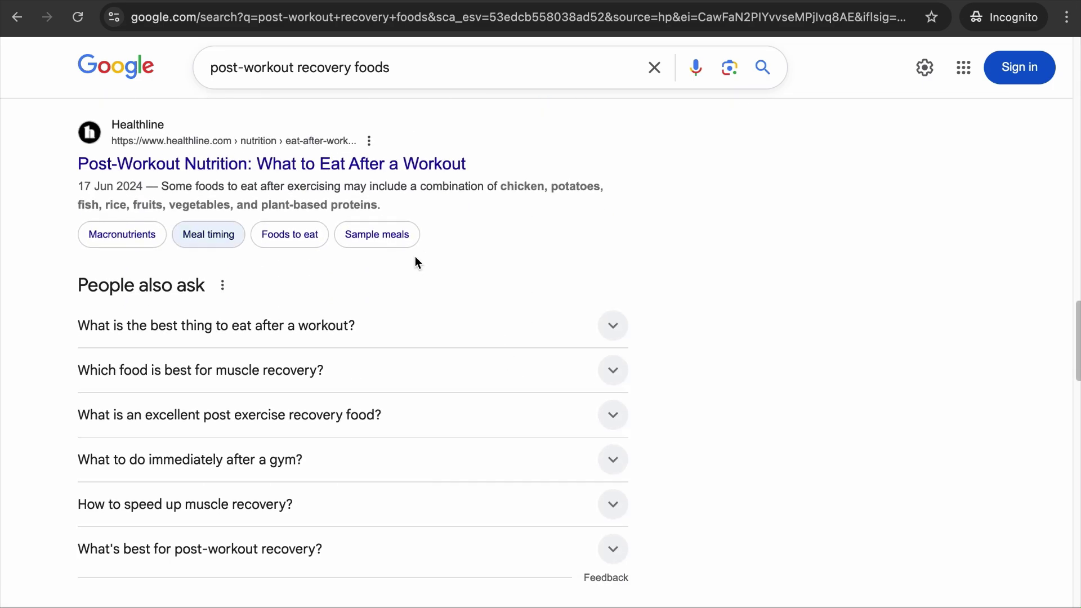
{"action": "scroll", "coordinate": [637, 241], "scroll_direction": "down", "scroll_amount": 8}
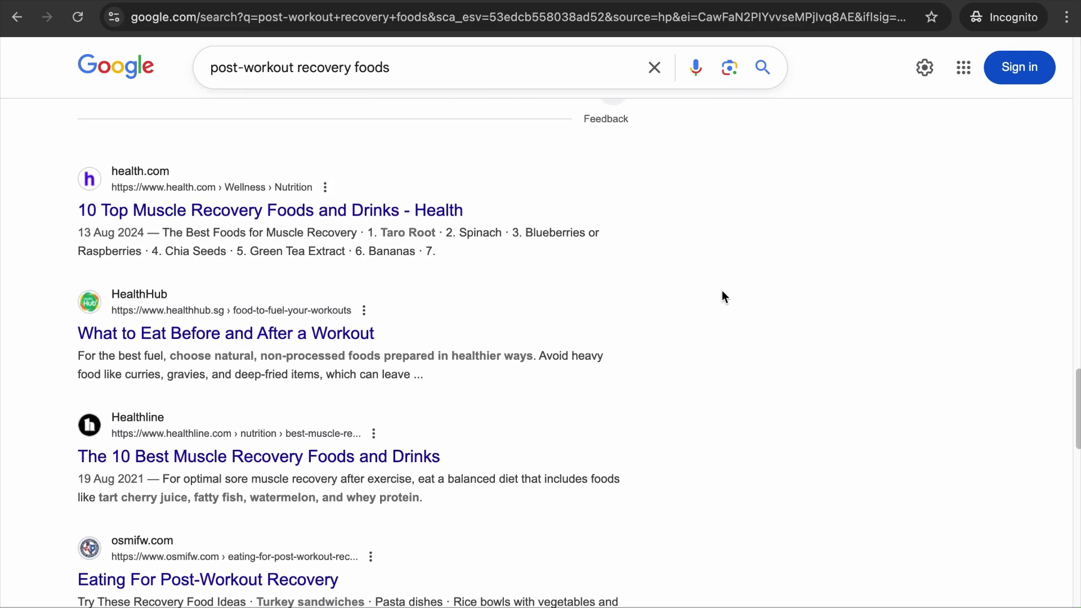
{"action": "scroll", "coordinate": [372, 201], "scroll_direction": "down", "scroll_amount": 3}
{"action": "scroll", "coordinate": [826, 319], "scroll_direction": "down", "scroll_amount": 8}
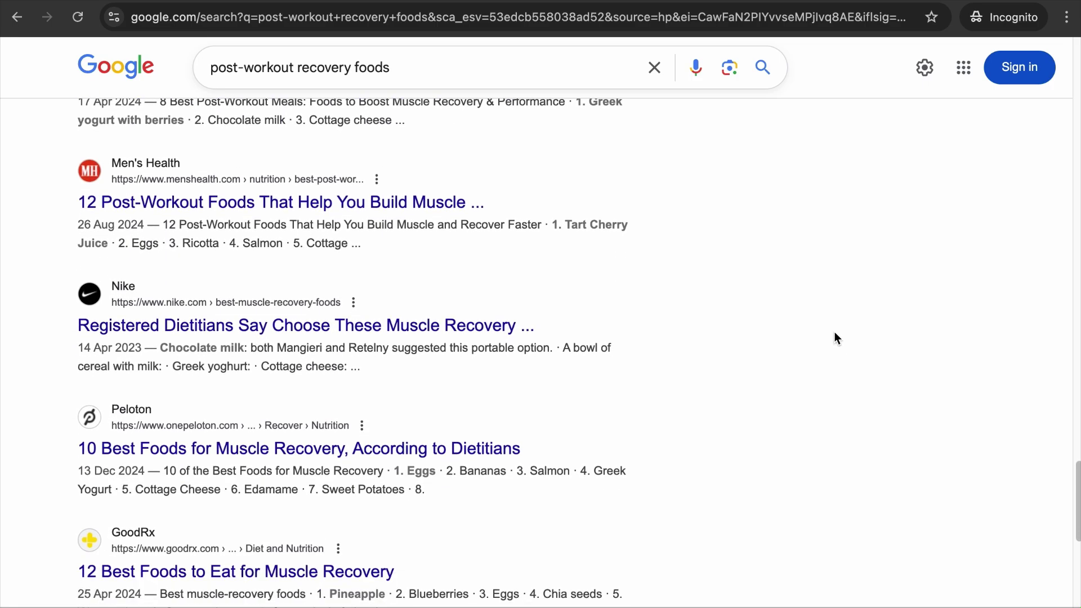
{"action": "scroll", "coordinate": [814, 328], "scroll_direction": "down", "scroll_amount": 7}
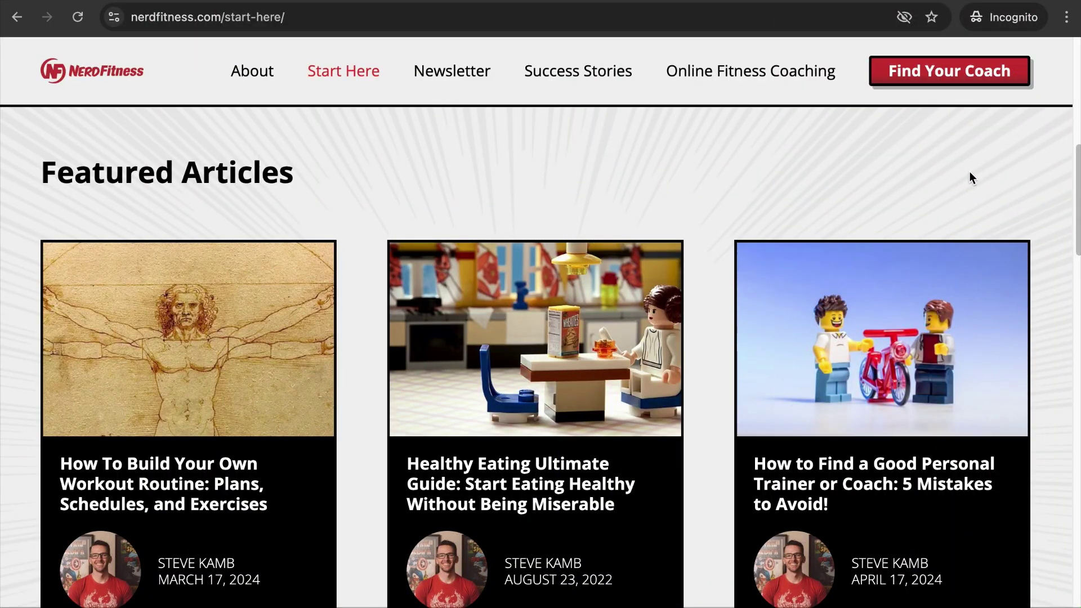
Step: Browse the Topics list on Nerd Fitness's Start Here page and expand the How to Build Muscle topic to show its articles
{"action": "scroll", "coordinate": [994, 234], "scroll_direction": "down", "scroll_amount": 15}
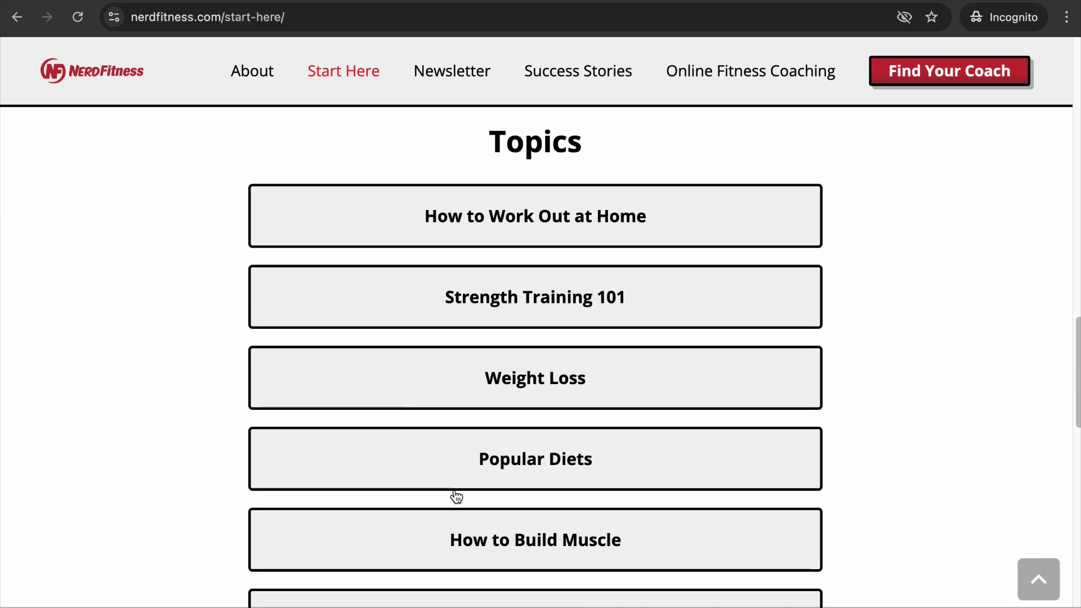
{"action": "scroll", "coordinate": [613, 207], "scroll_direction": "down", "scroll_amount": 5}
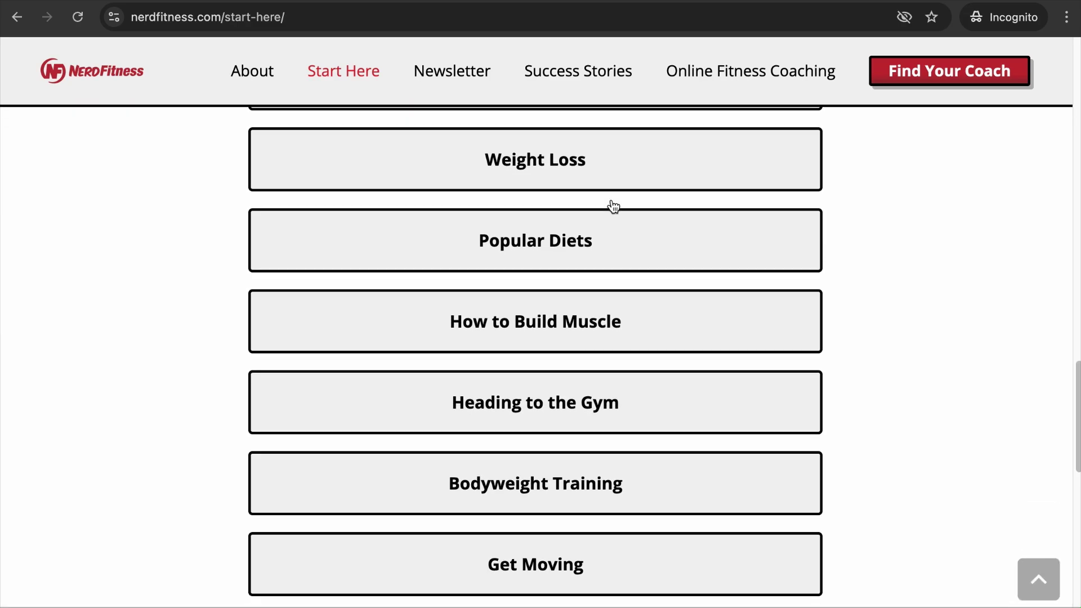
{"action": "scroll", "coordinate": [613, 207], "scroll_direction": "down", "scroll_amount": 7}
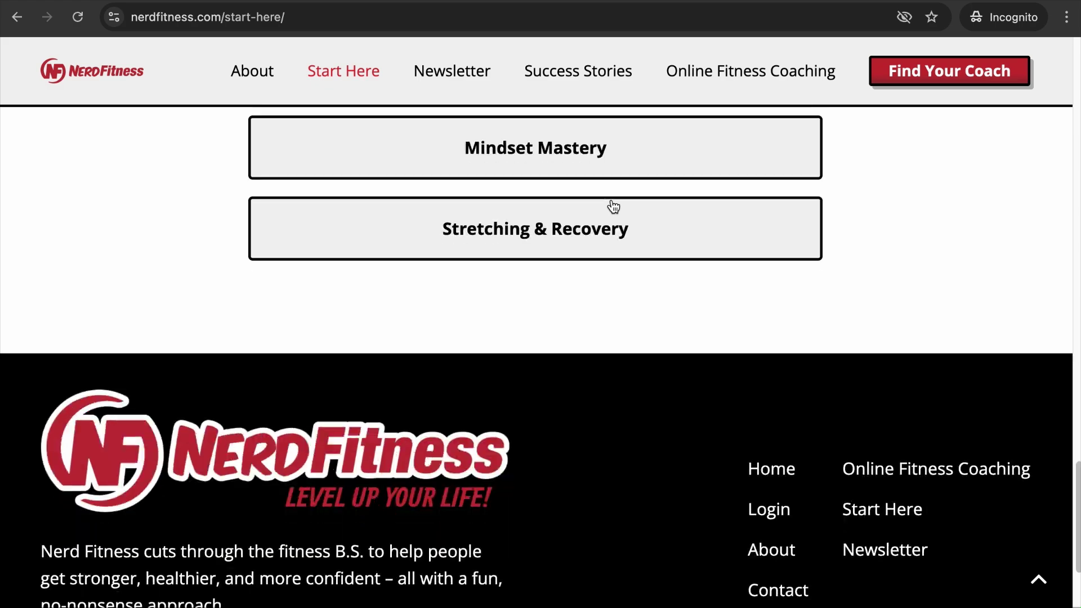
{"action": "scroll", "coordinate": [613, 207], "scroll_direction": "up", "scroll_amount": 8}
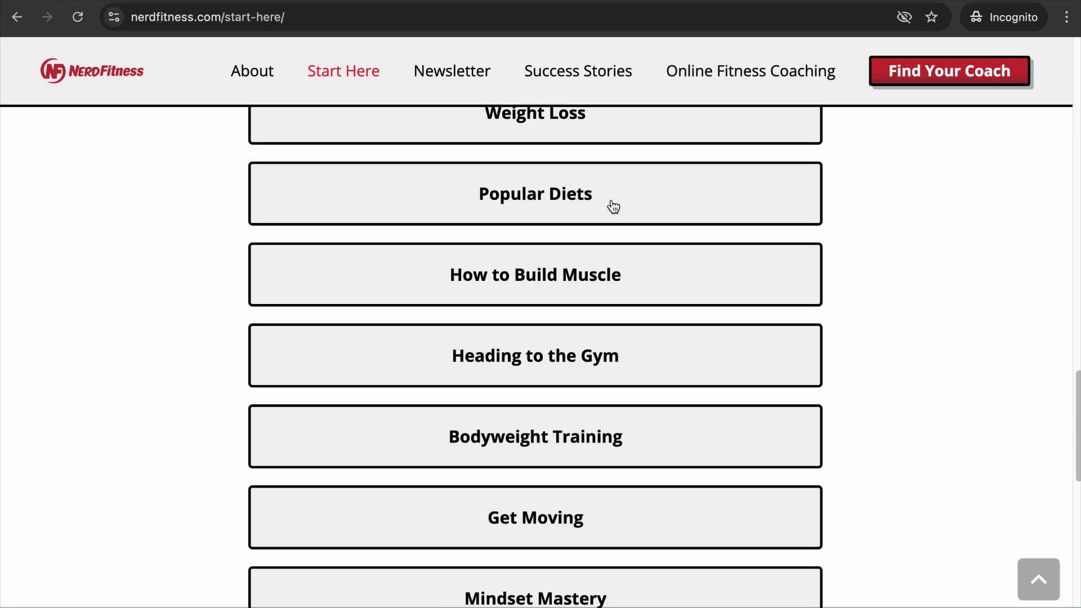
{"action": "scroll", "coordinate": [613, 206], "scroll_direction": "up", "scroll_amount": 1}
{"action": "left_click", "coordinate": [598, 336]}
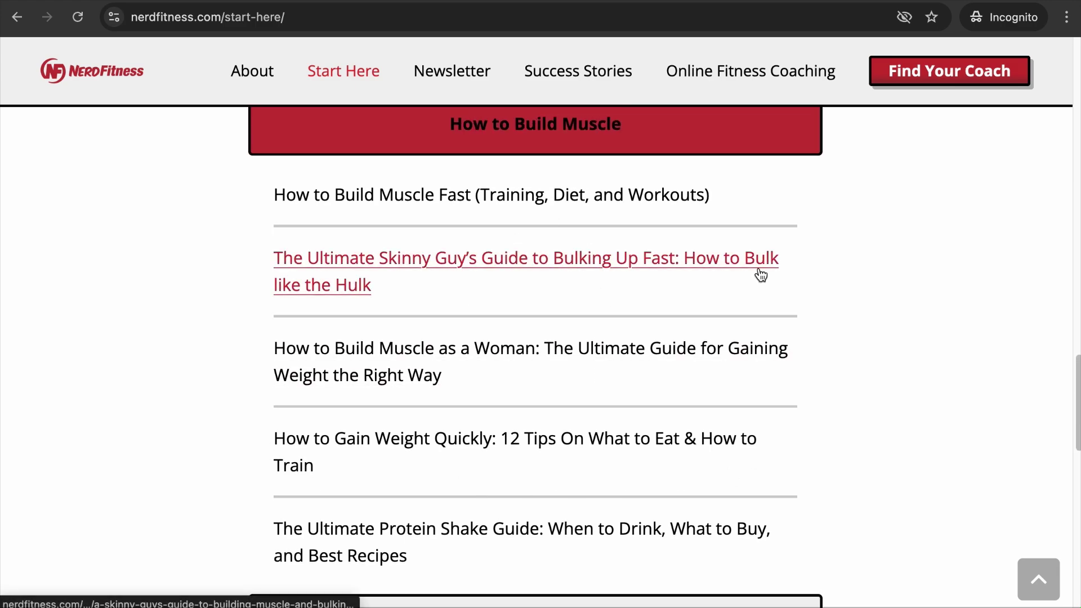
Step: Open the Nerd Fitness sitemap by replacing start-here/ in the page address with sitemap.xml
{"action": "left_click", "coordinate": [375, 16]}
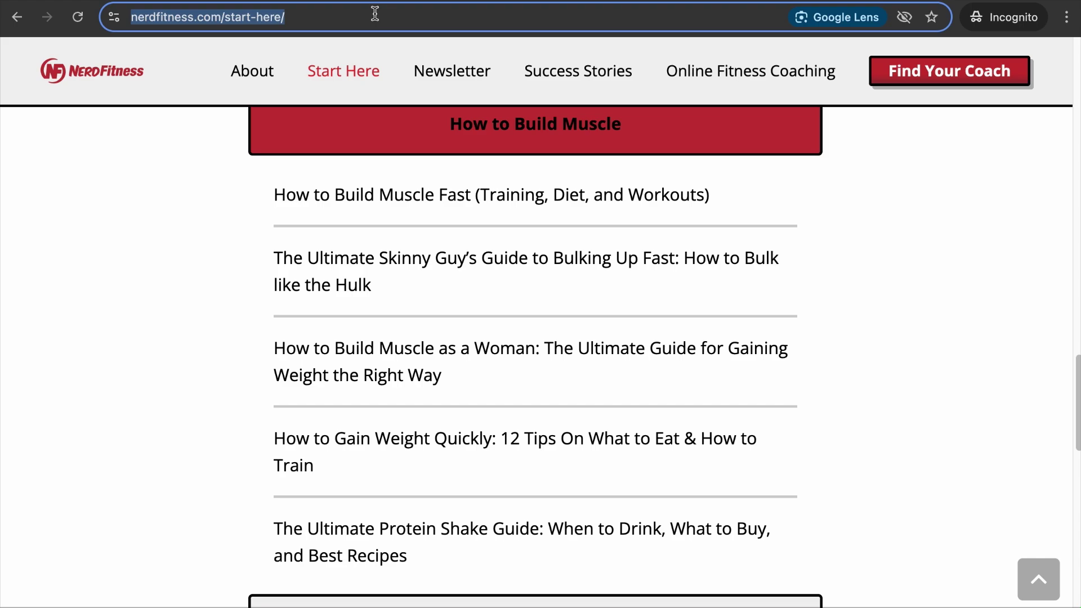
{"action": "left_click", "coordinate": [348, 16]}
{"action": "left_click_drag", "start_coordinate": [312, 17], "coordinate": [399, 15]}
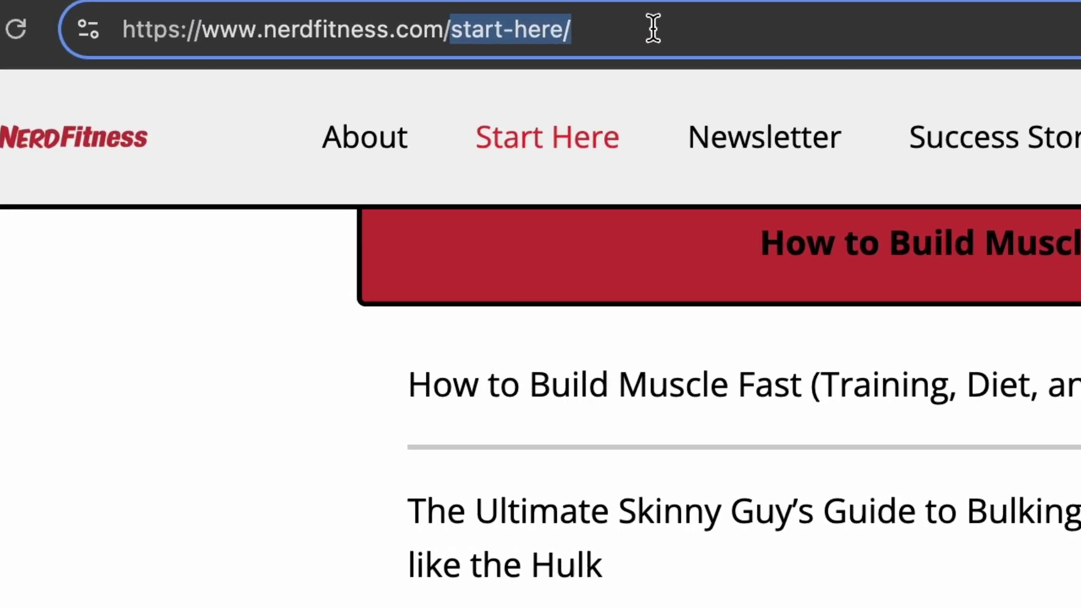
{"action": "type", "text": "sitemap.xml"}
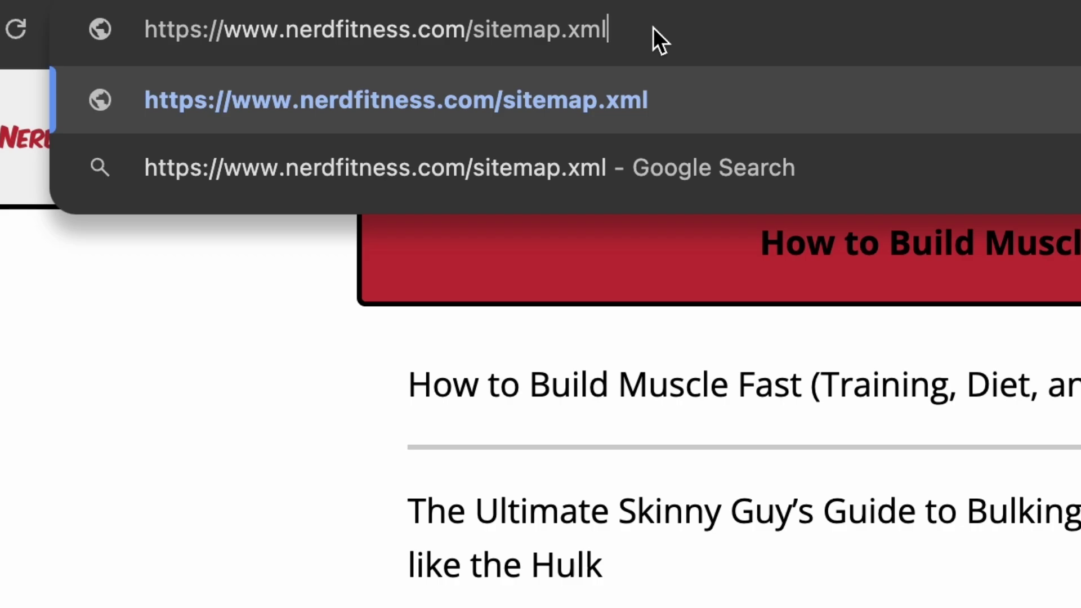
{"action": "key", "text": "Return"}
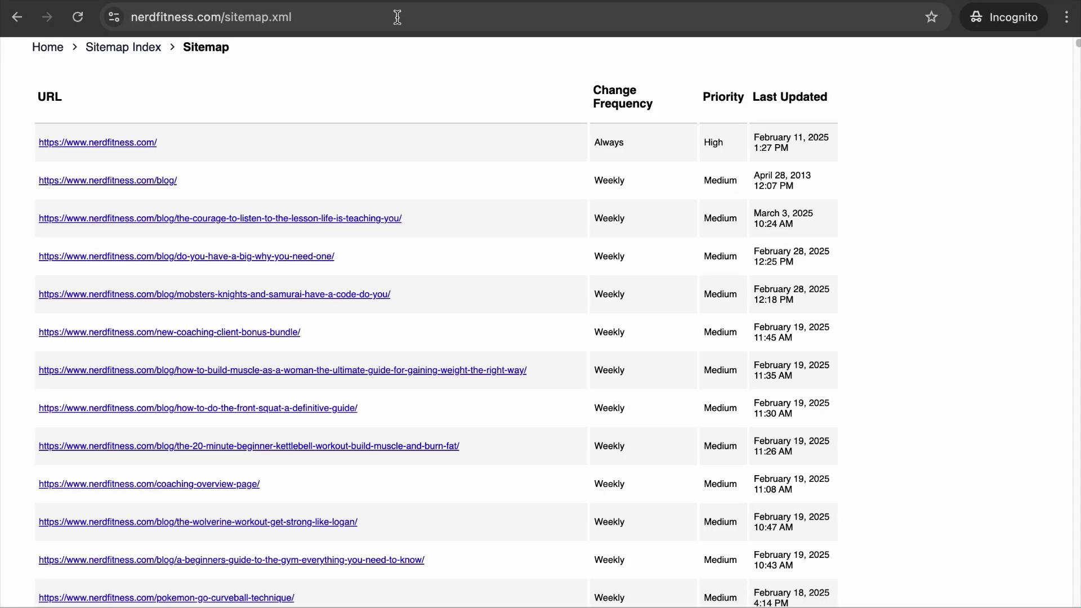
Step: Look through the article URLs and last-updated dates listed in the Nerd Fitness sitemap
{"action": "scroll", "coordinate": [428, 144], "scroll_direction": "down", "scroll_amount": 5}
{"action": "scroll", "coordinate": [427, 144], "scroll_direction": "down", "scroll_amount": 14}
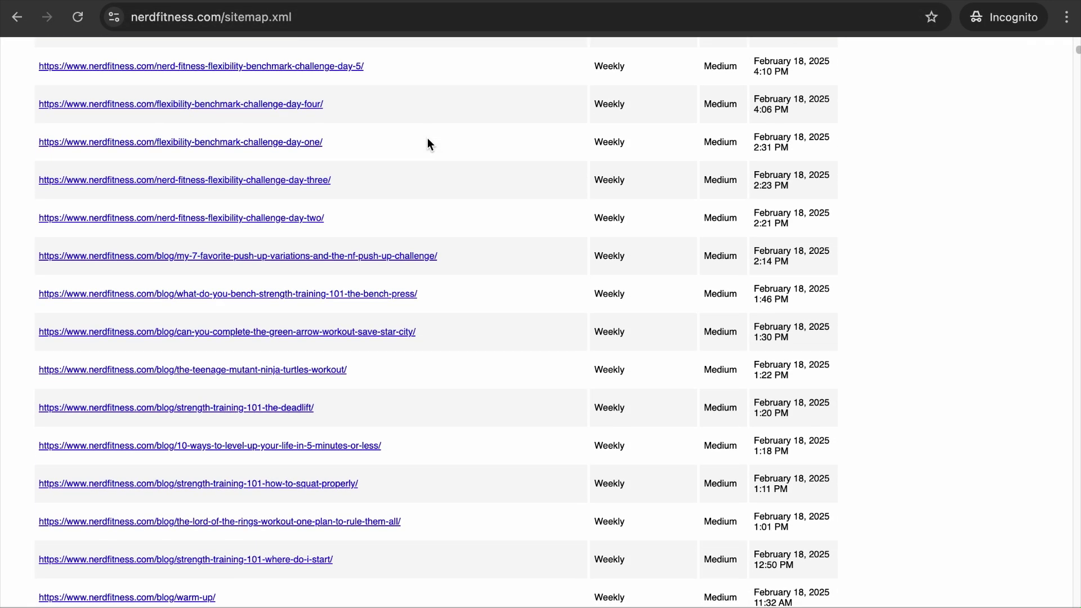
{"action": "scroll", "coordinate": [427, 144], "scroll_direction": "down", "scroll_amount": 13}
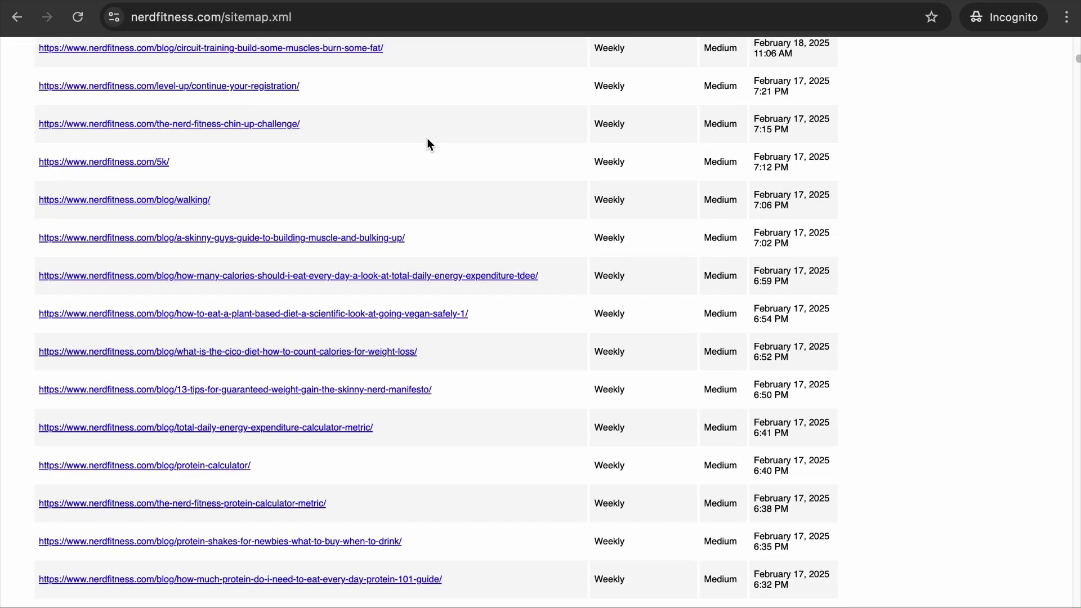
{"action": "scroll", "coordinate": [428, 144], "scroll_direction": "down", "scroll_amount": 13}
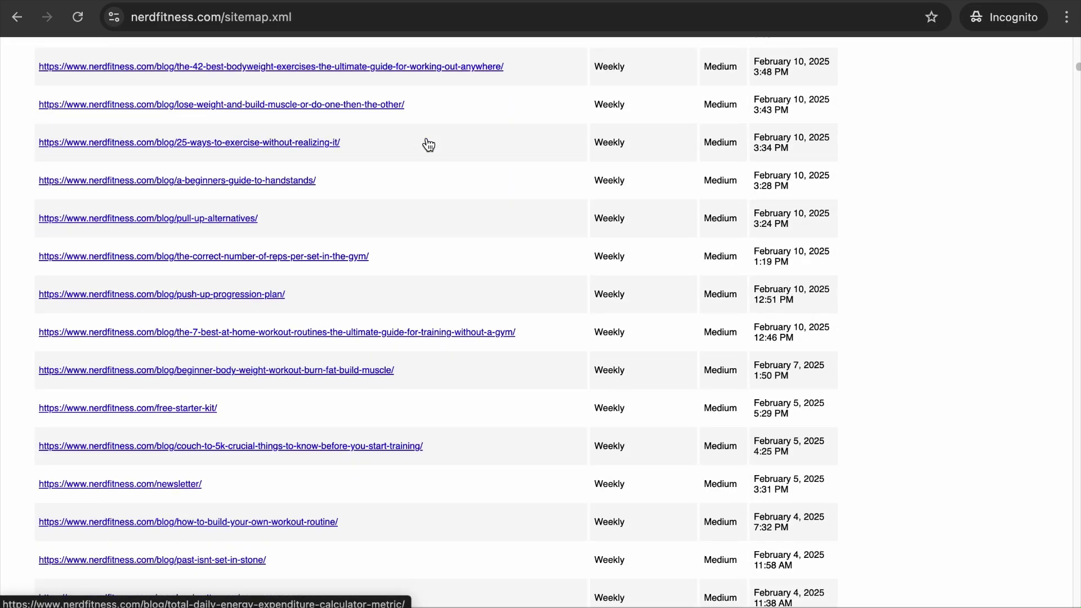
{"action": "scroll", "coordinate": [428, 145], "scroll_direction": "up", "scroll_amount": 4}
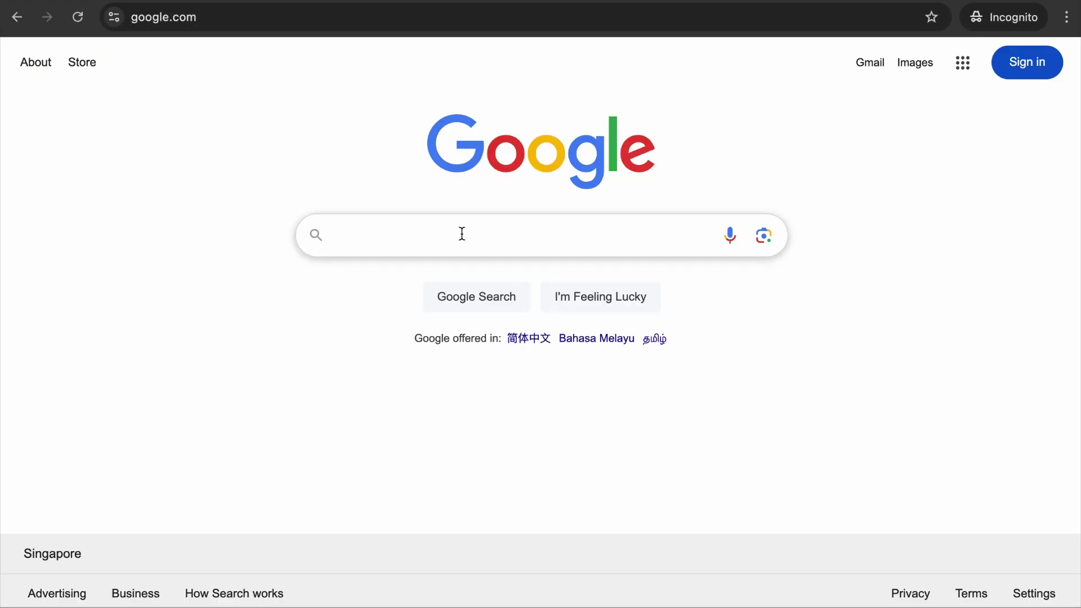
Step: Search Google for site:nerdfitness.com/blog/ and review the indexed Nerd Fitness blog posts
{"action": "left_click", "coordinate": [462, 234]}
{"action": "type", "text": "site:"}
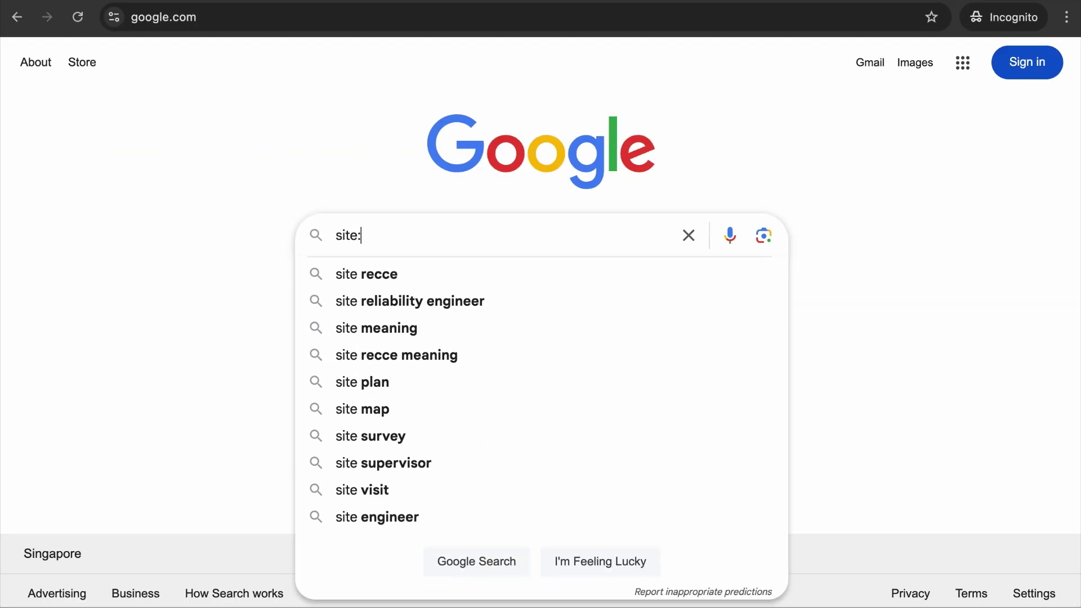
{"action": "type", "text": "nerdfitness.com"}
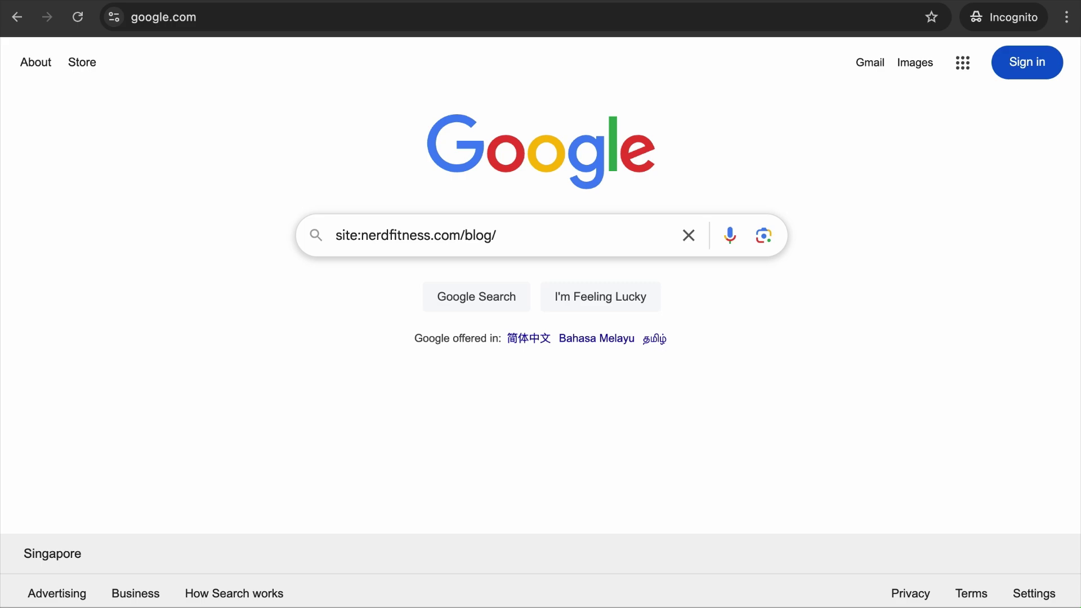
{"action": "key", "text": "Return"}
{"action": "scroll", "coordinate": [260, 366], "scroll_direction": "down", "scroll_amount": 3}
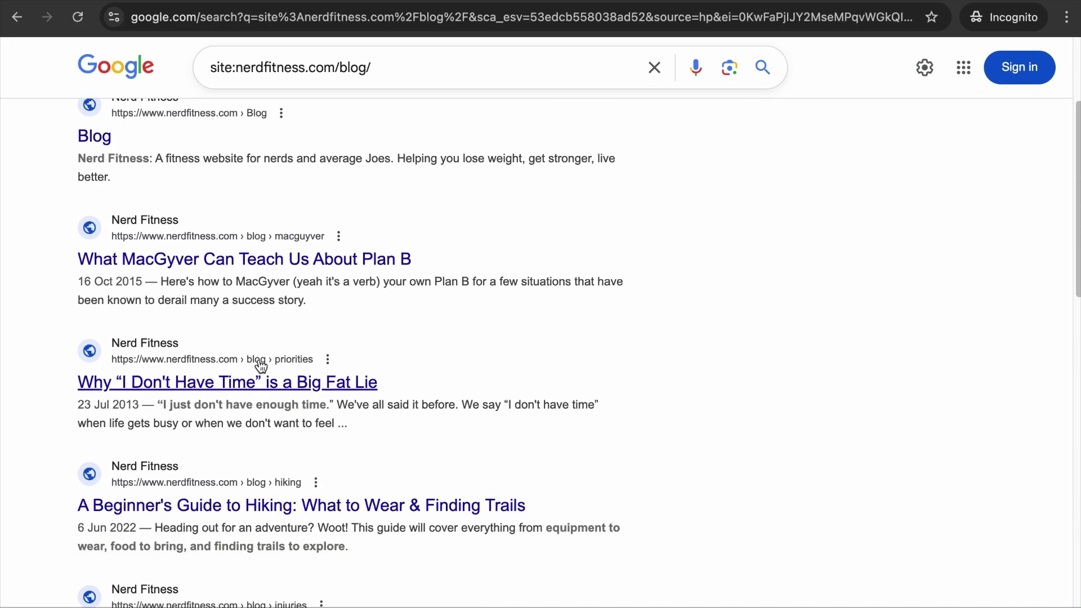
{"action": "scroll", "coordinate": [250, 440], "scroll_direction": "down", "scroll_amount": 4}
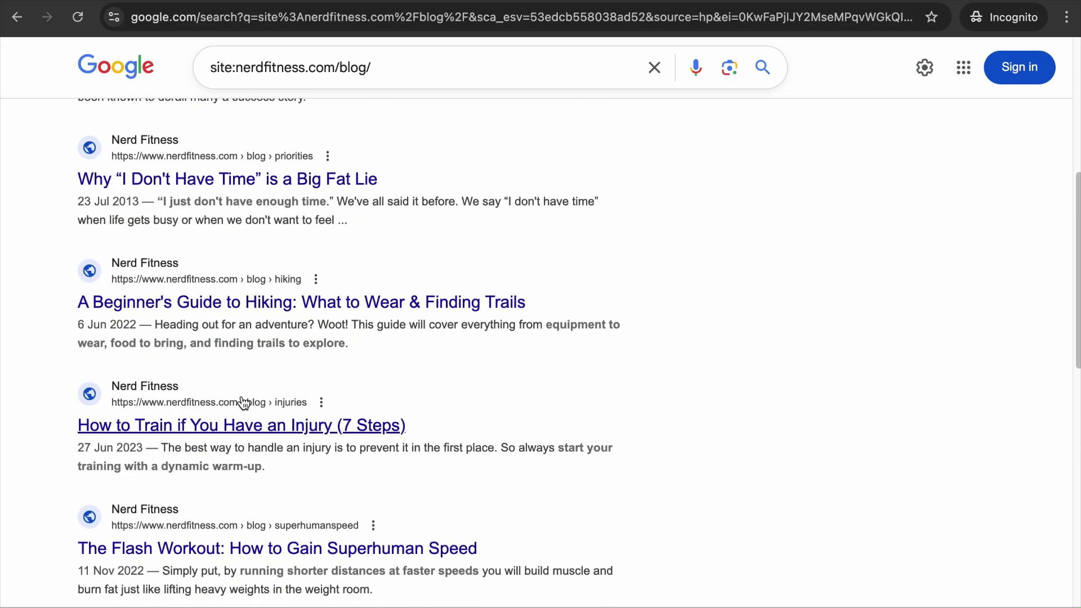
{"action": "scroll", "coordinate": [265, 416], "scroll_direction": "down", "scroll_amount": 3}
{"action": "scroll", "coordinate": [270, 373], "scroll_direction": "down", "scroll_amount": 2}
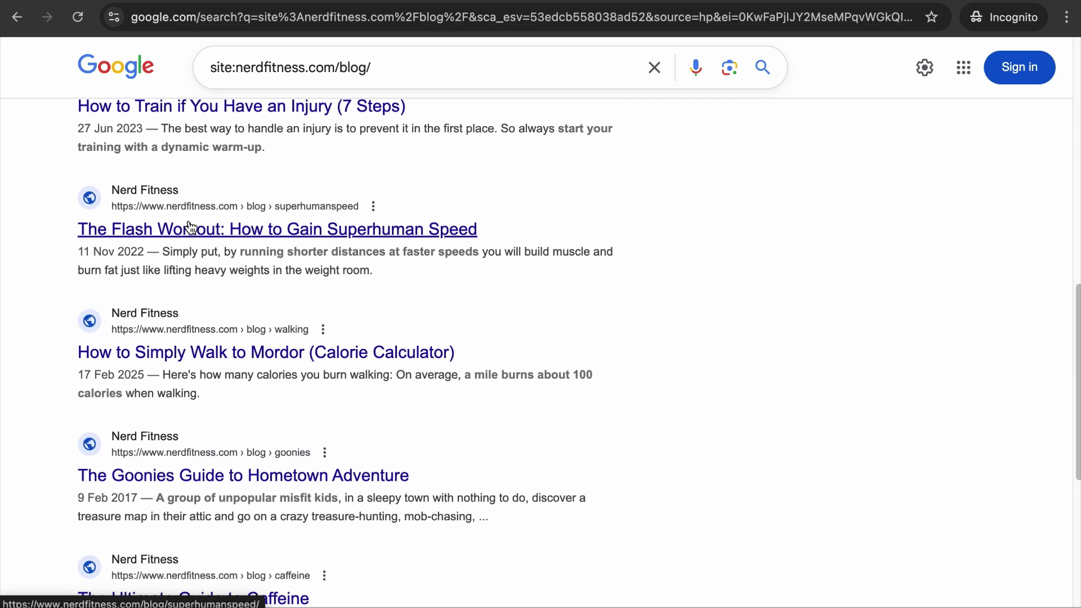
{"action": "scroll", "coordinate": [363, 367], "scroll_direction": "up", "scroll_amount": 12}
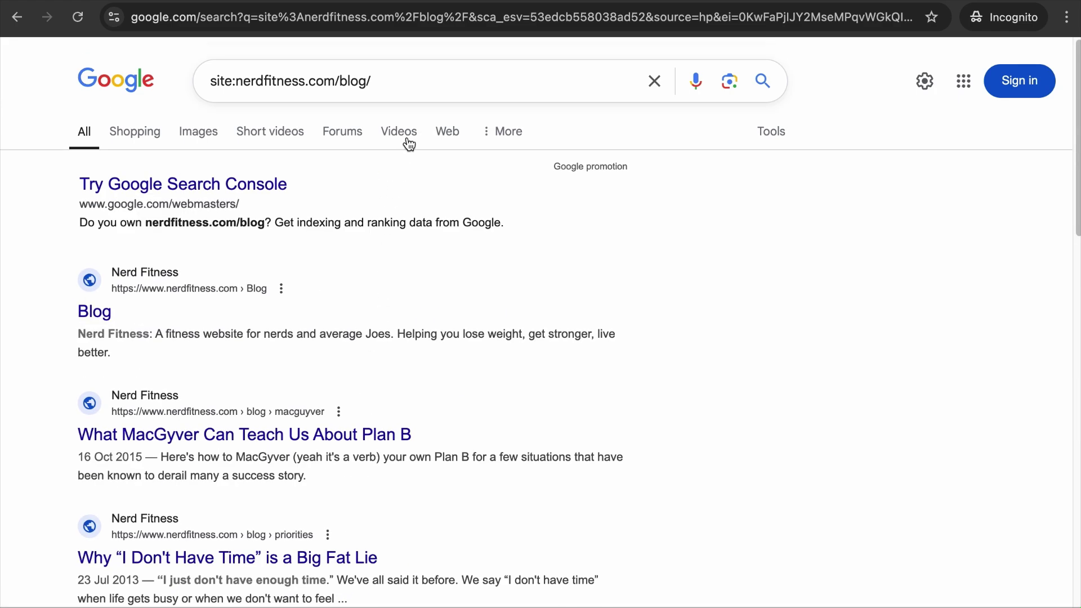
Step: Limit the site search results to the past year and look through the recent blog posts
{"action": "left_click", "coordinate": [790, 138]}
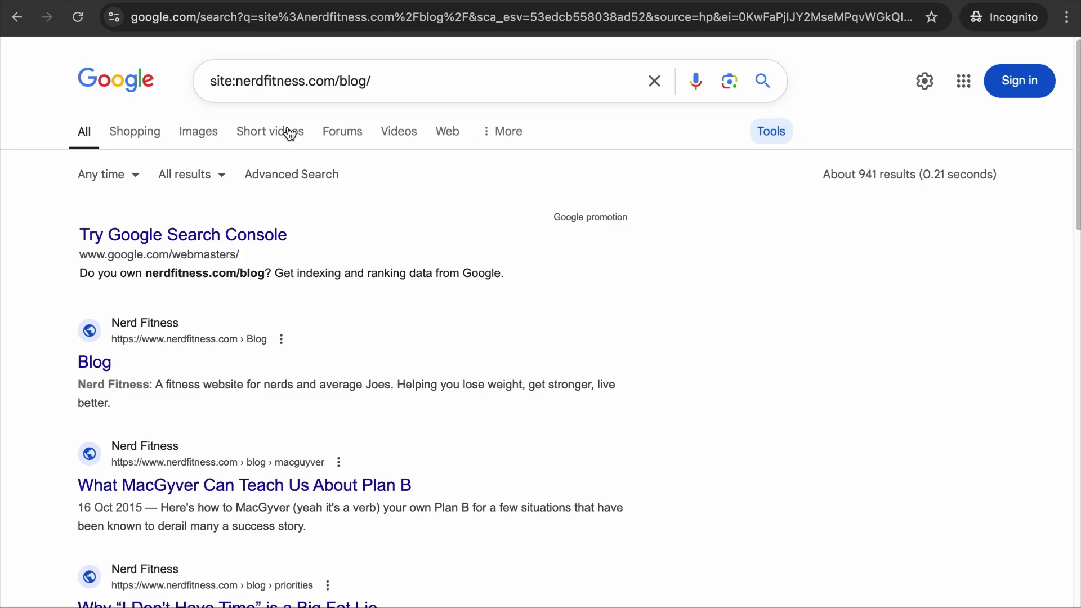
{"action": "left_click", "coordinate": [134, 176]}
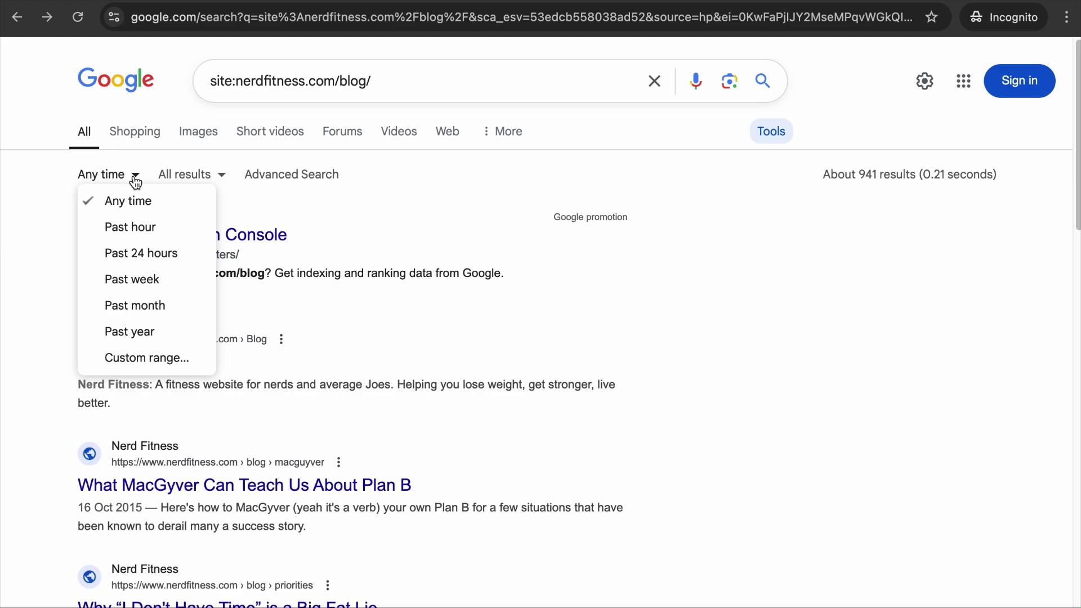
{"action": "left_click", "coordinate": [132, 331]}
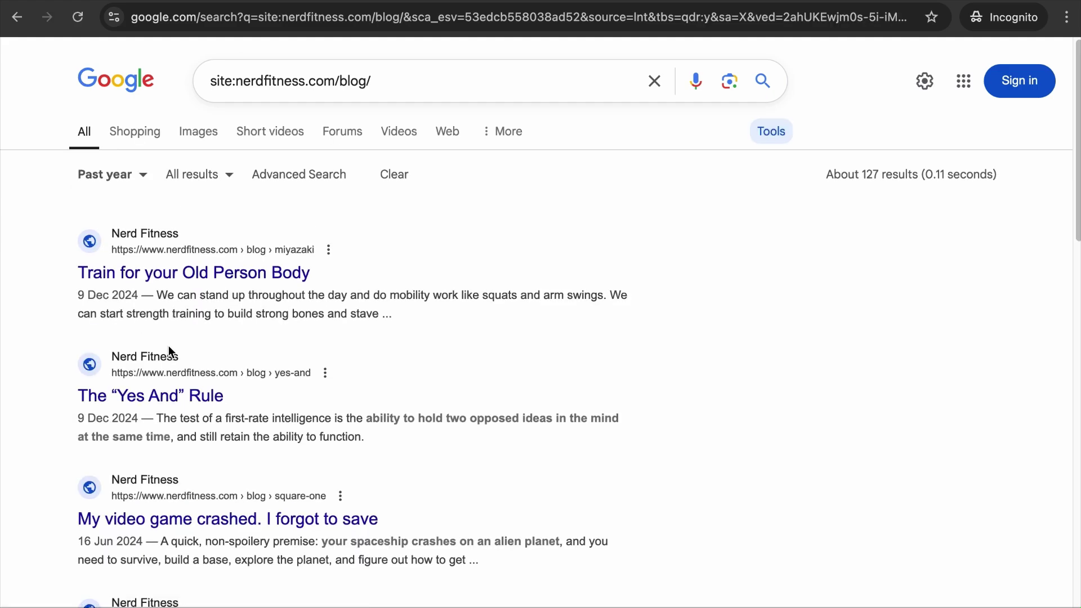
{"action": "scroll", "coordinate": [335, 379], "scroll_direction": "down", "scroll_amount": 3}
{"action": "scroll", "coordinate": [336, 376], "scroll_direction": "down", "scroll_amount": 15}
{"action": "scroll", "coordinate": [336, 382], "scroll_direction": "up", "scroll_amount": 18}
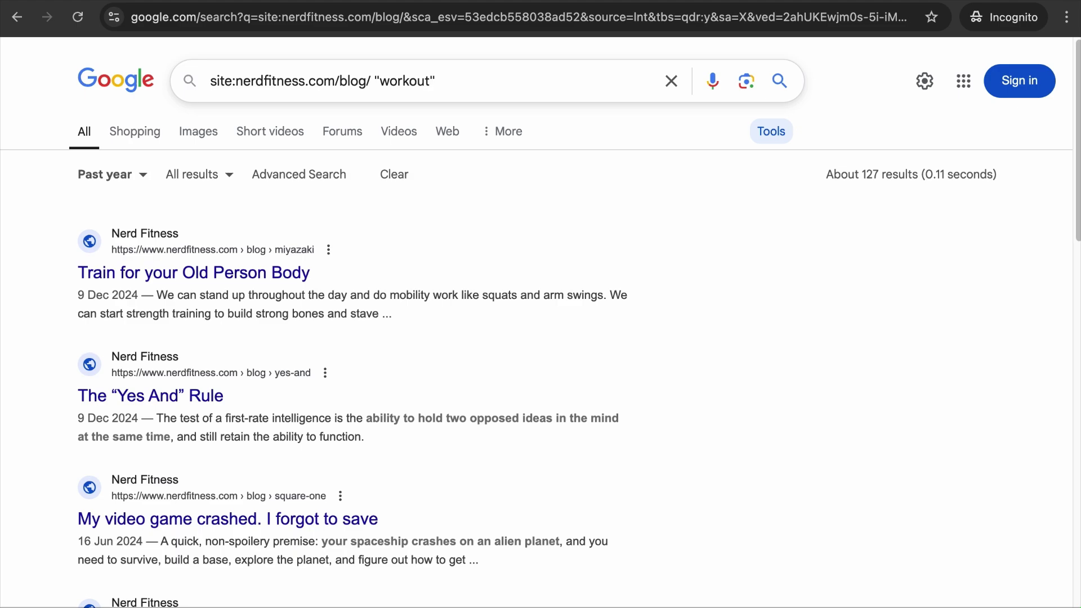
Step: Search the Nerd Fitness blog for the exact term "workout", and repeat the search with workout unquoted, reviewing the listed posts
{"action": "key", "text": "Return"}
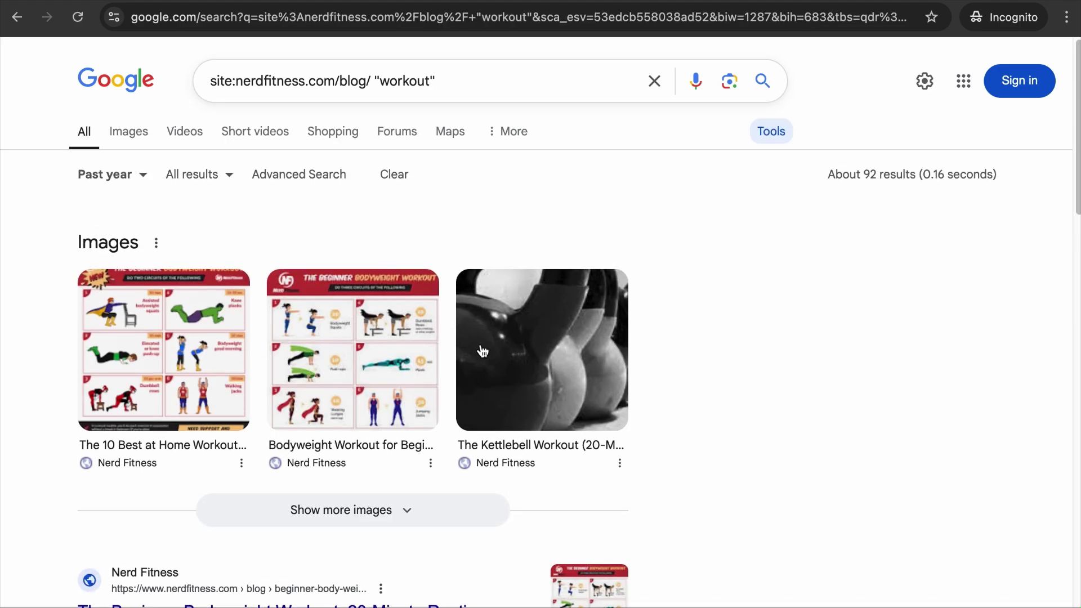
{"action": "scroll", "coordinate": [471, 357], "scroll_direction": "down", "scroll_amount": 5}
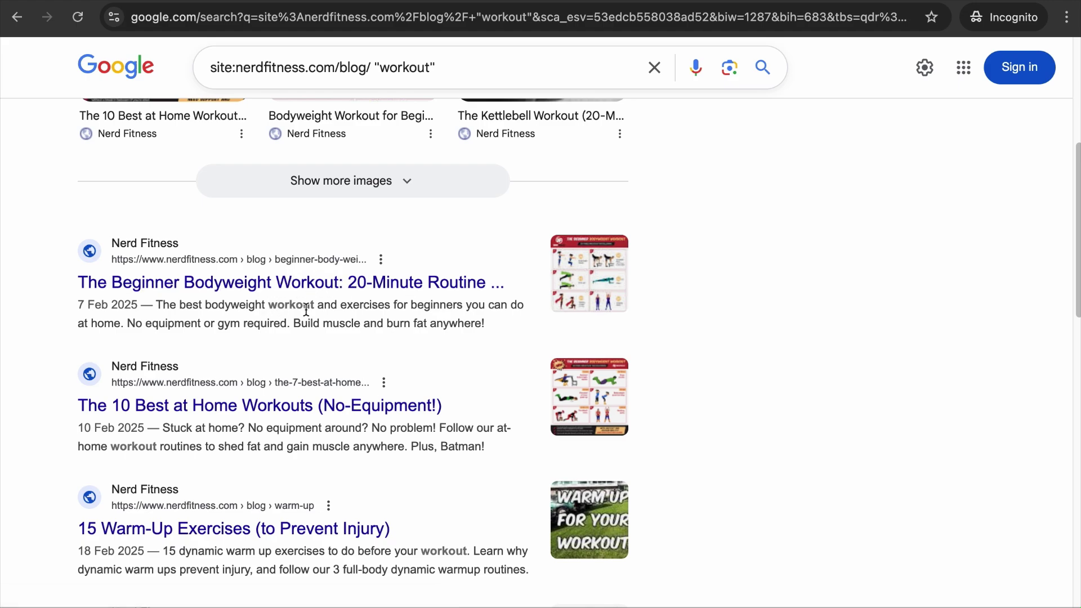
{"action": "scroll", "coordinate": [305, 310], "scroll_direction": "up", "scroll_amount": 5}
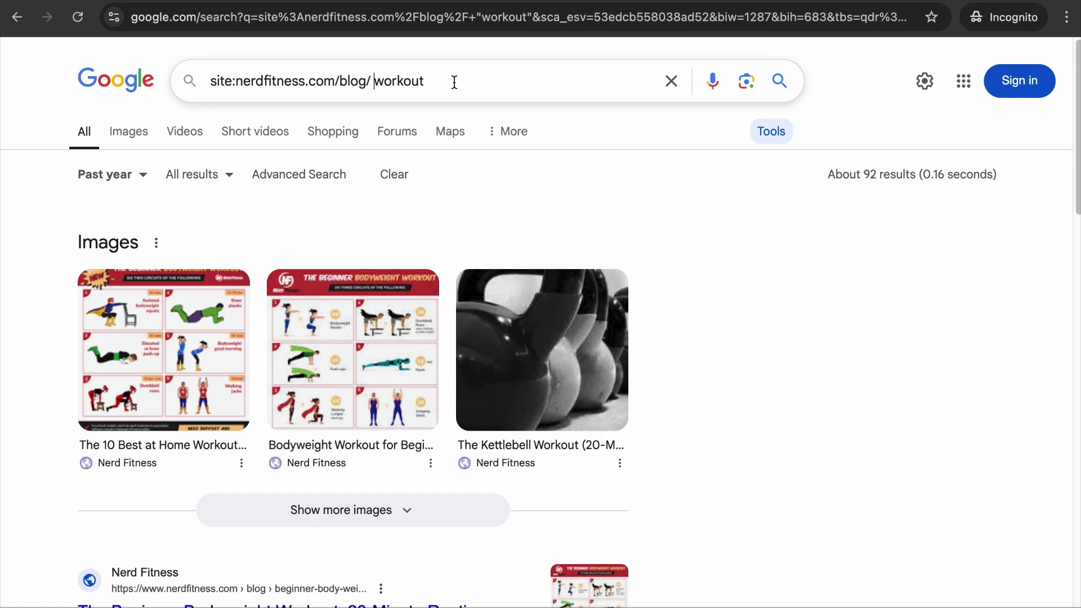
{"action": "scroll", "coordinate": [559, 280], "scroll_direction": "down", "scroll_amount": 8}
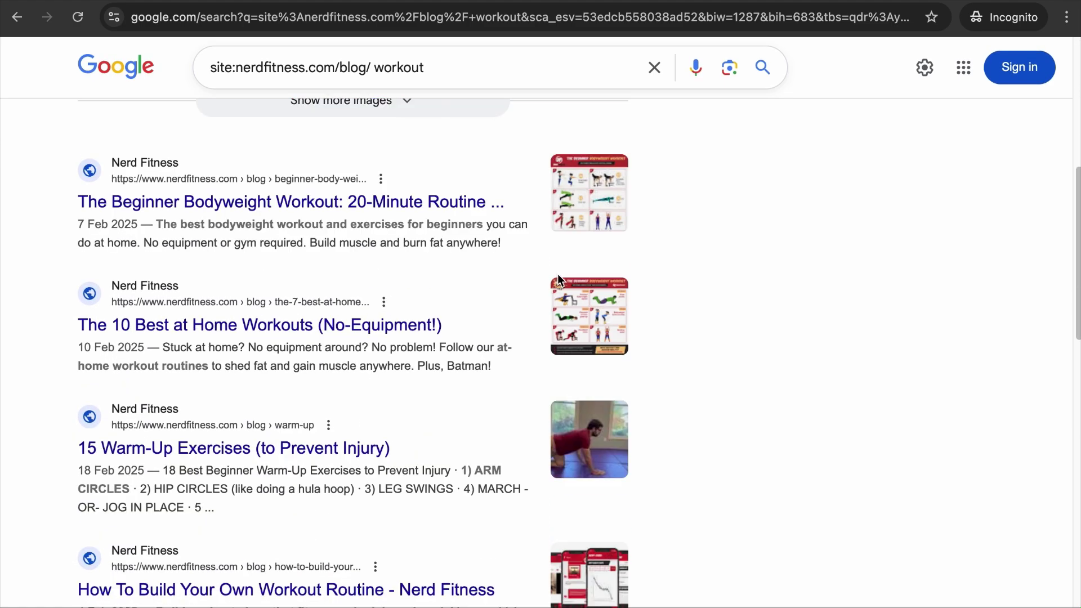
{"action": "scroll", "coordinate": [558, 277], "scroll_direction": "down", "scroll_amount": 3}
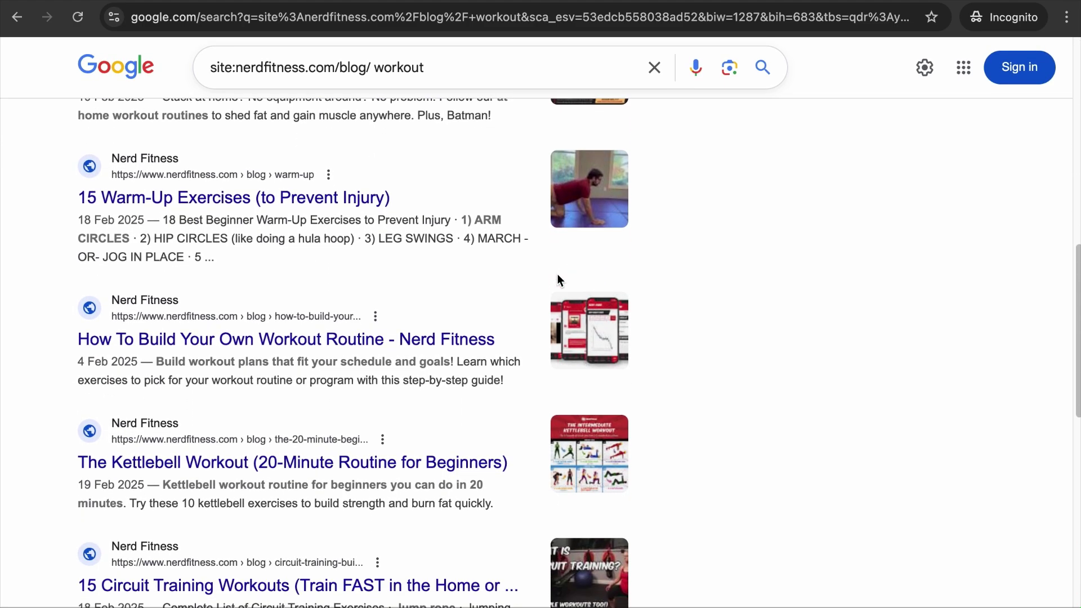
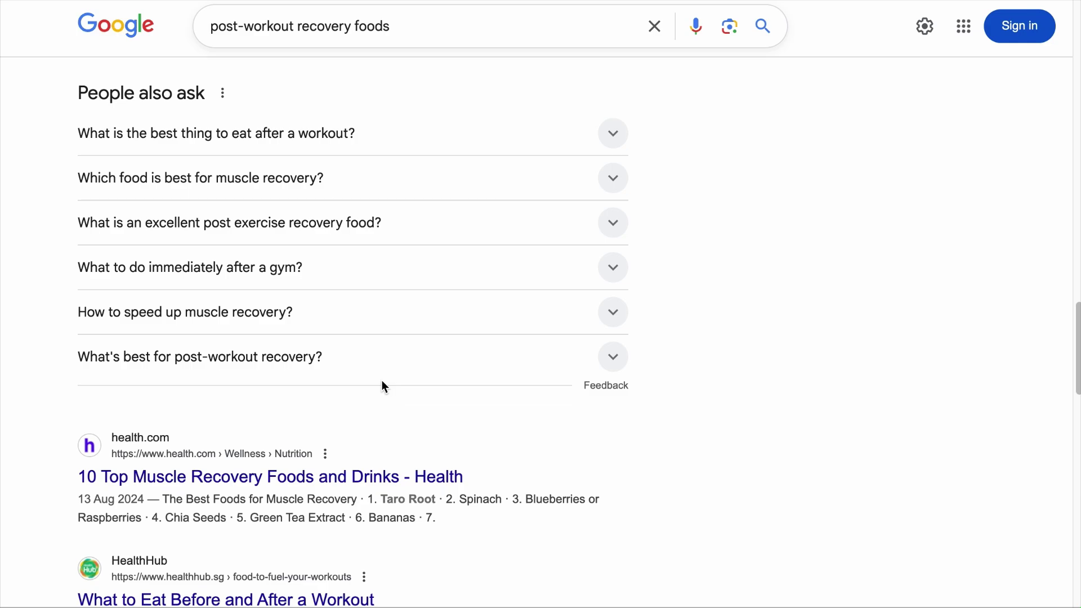
Step: Expand People also ask questions for post-workout recovery foods, including the best thing to eat and what to do after a gym, to read their answers
{"action": "left_click", "coordinate": [298, 132]}
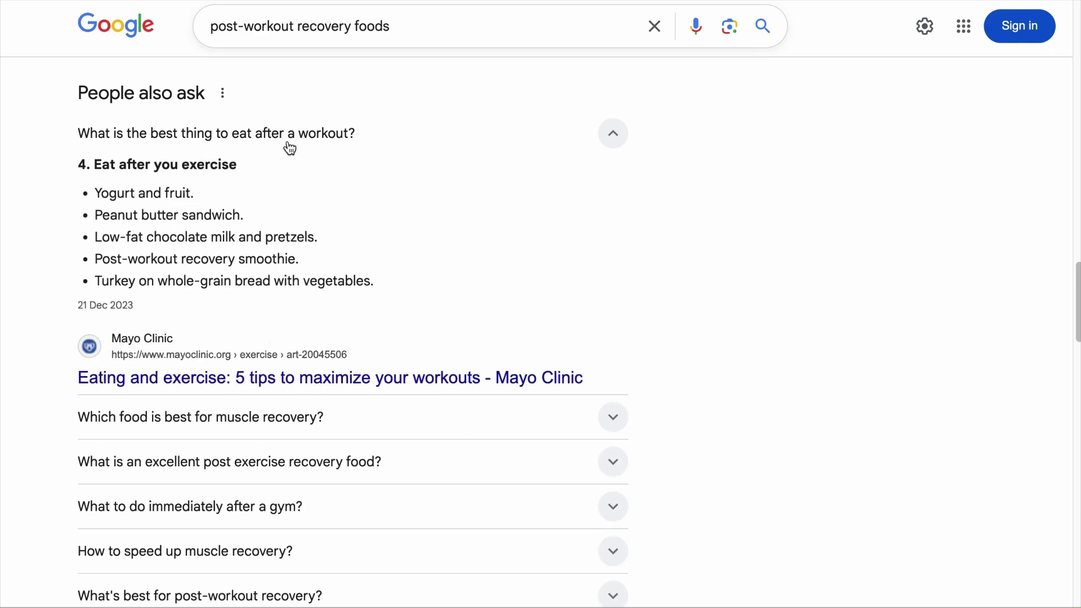
{"action": "left_click", "coordinate": [290, 147]}
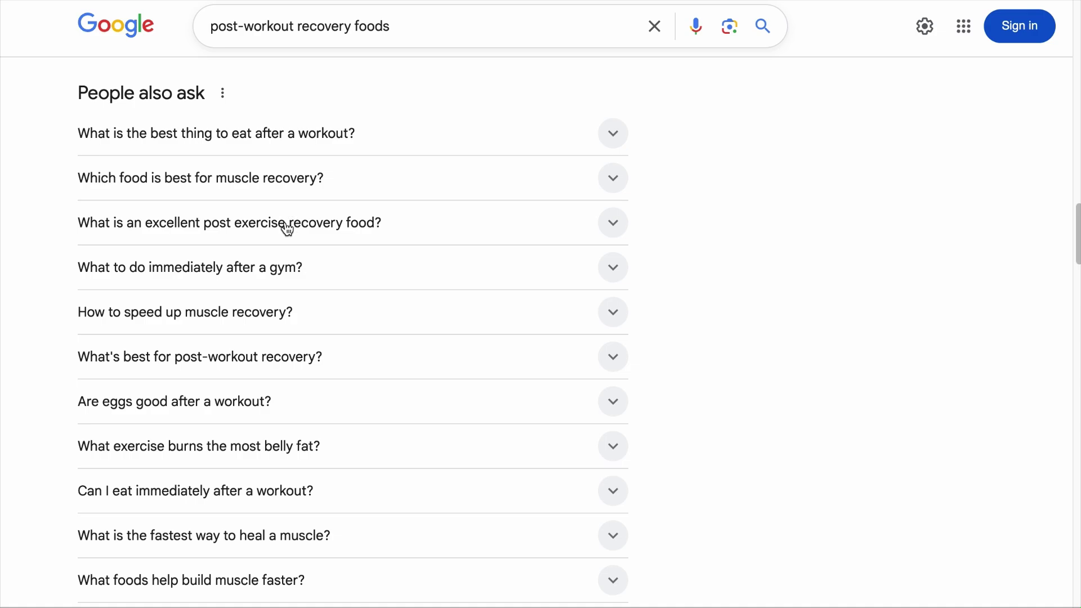
{"action": "left_click", "coordinate": [287, 228]}
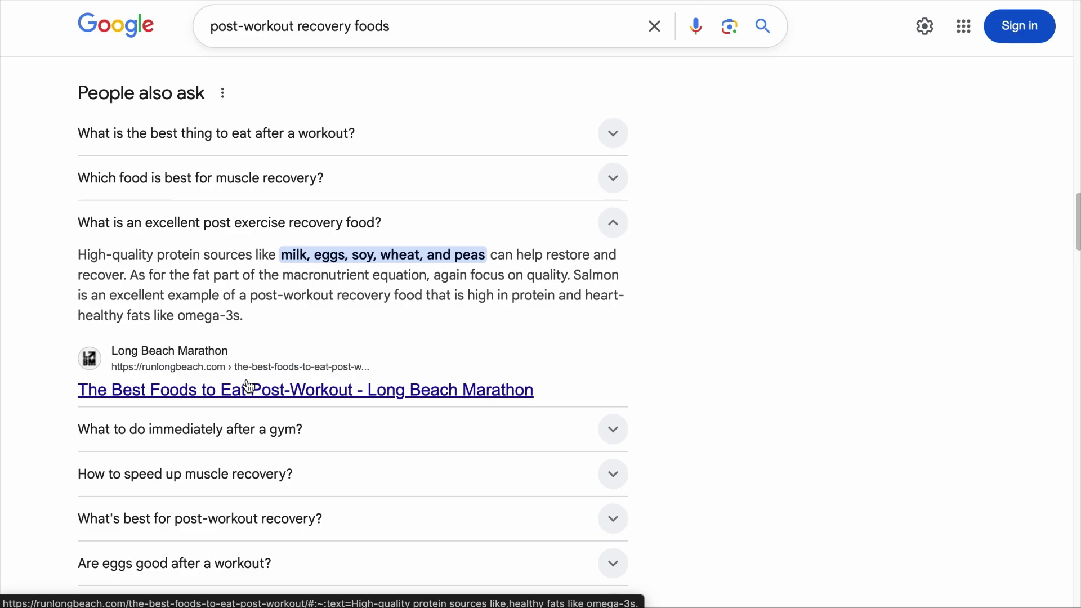
{"action": "scroll", "coordinate": [259, 349], "scroll_direction": "down", "scroll_amount": 2}
{"action": "left_click", "coordinate": [270, 314]}
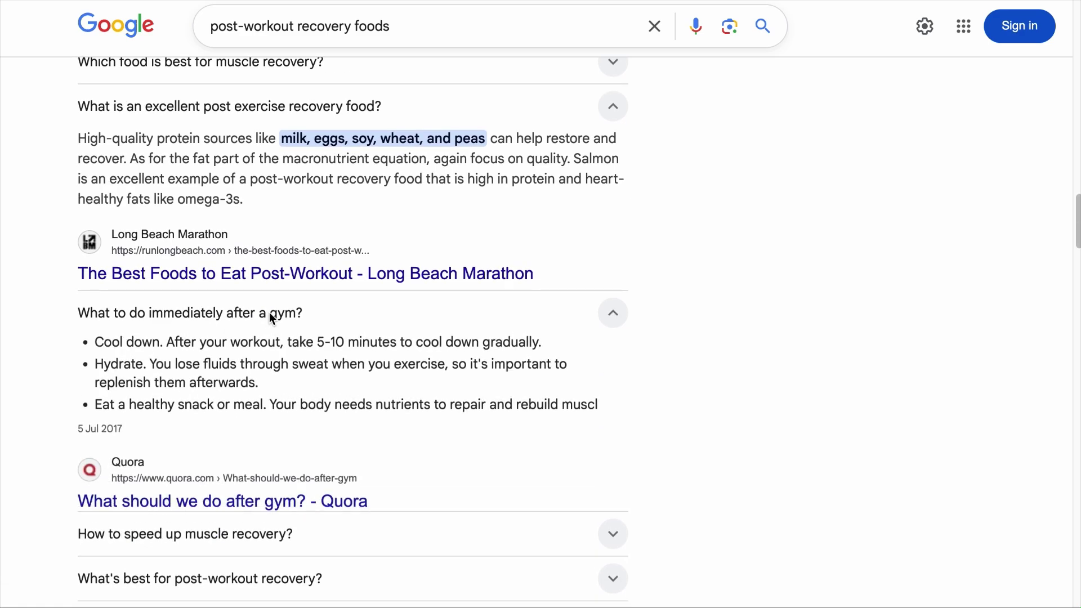
{"action": "left_click", "coordinate": [269, 314]}
Step: Load more People also ask questions by expanding and collapsing "Do I need protein right after a workout?" and "What is the 2 hour protein rule?", and review the list
{"action": "scroll", "coordinate": [271, 318], "scroll_direction": "down", "scroll_amount": 13}
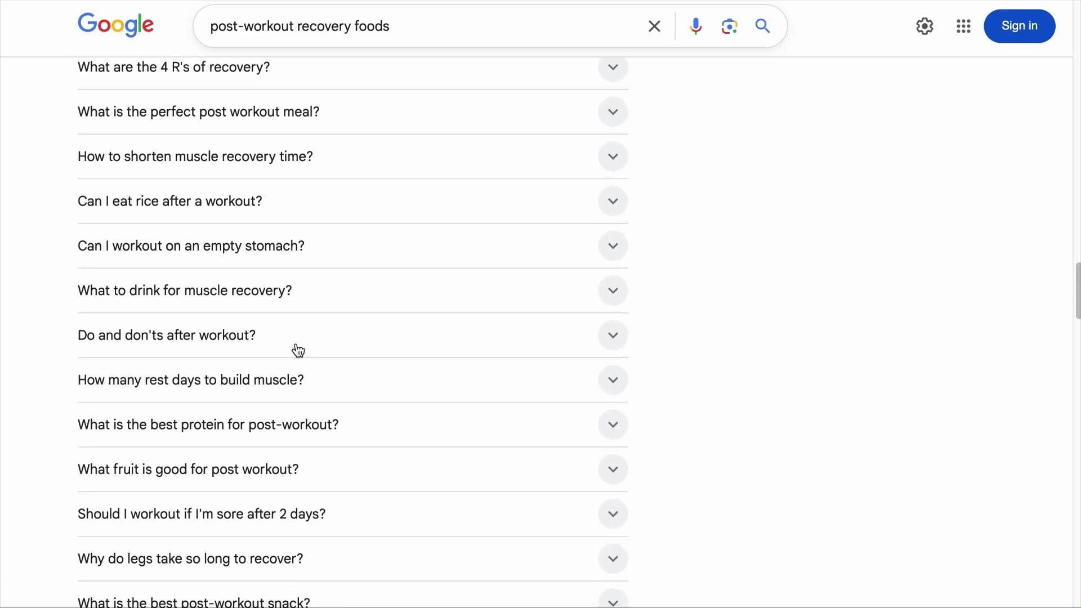
{"action": "scroll", "coordinate": [296, 350], "scroll_direction": "down", "scroll_amount": 11}
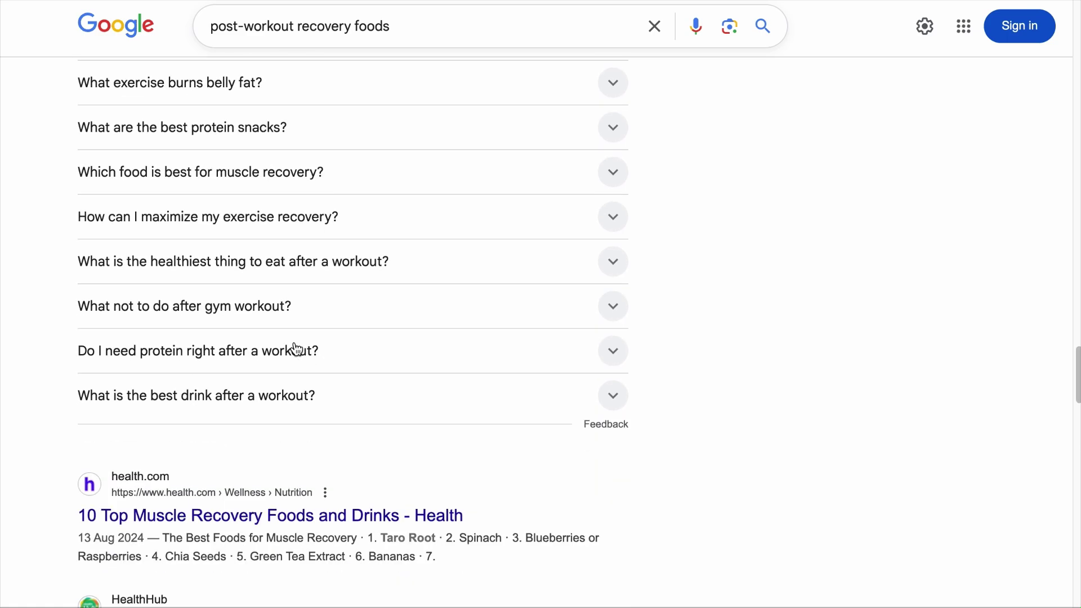
{"action": "left_click", "coordinate": [272, 360]}
{"action": "double_click", "coordinate": [273, 360]}
{"action": "scroll", "coordinate": [273, 361], "scroll_direction": "down", "scroll_amount": 1}
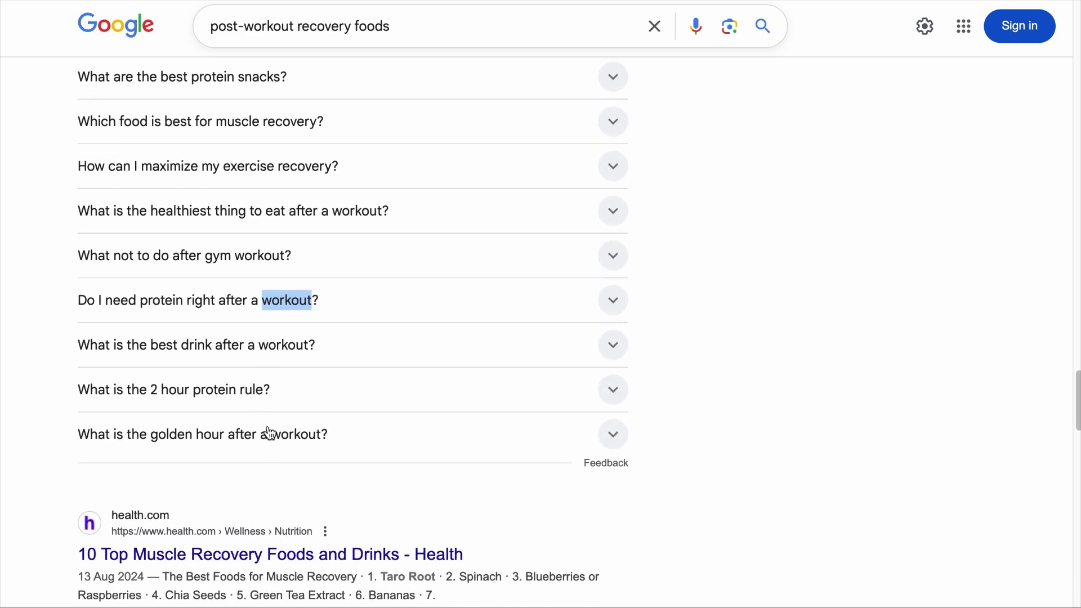
{"action": "left_click", "coordinate": [241, 388]}
{"action": "left_click", "coordinate": [241, 390]}
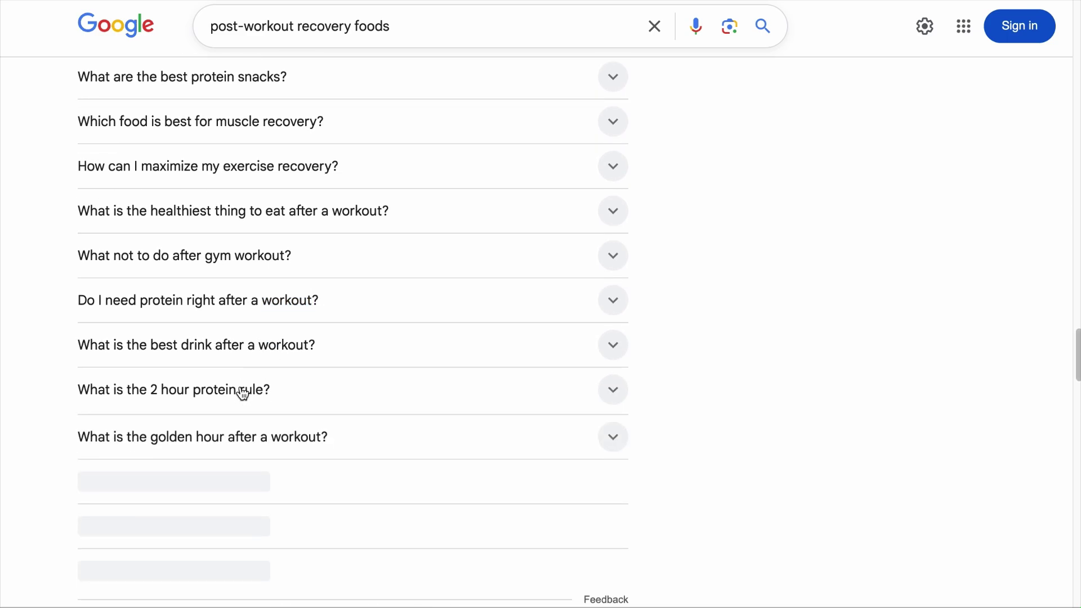
{"action": "scroll", "coordinate": [240, 371], "scroll_direction": "down", "scroll_amount": 3}
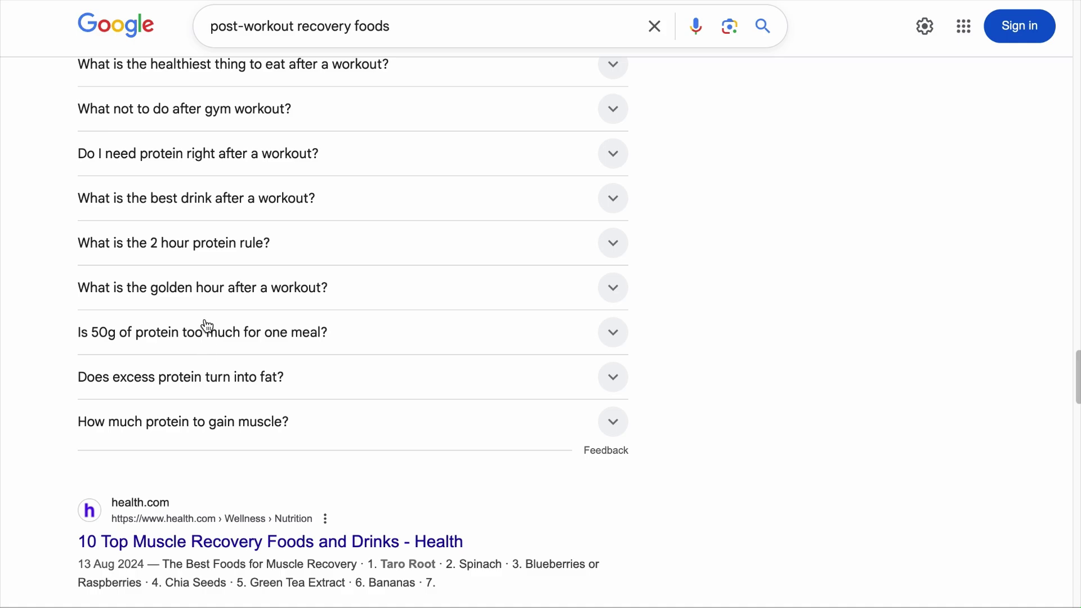
{"action": "scroll", "coordinate": [206, 326], "scroll_direction": "up", "scroll_amount": 12}
{"action": "scroll", "coordinate": [299, 354], "scroll_direction": "down", "scroll_amount": 1}
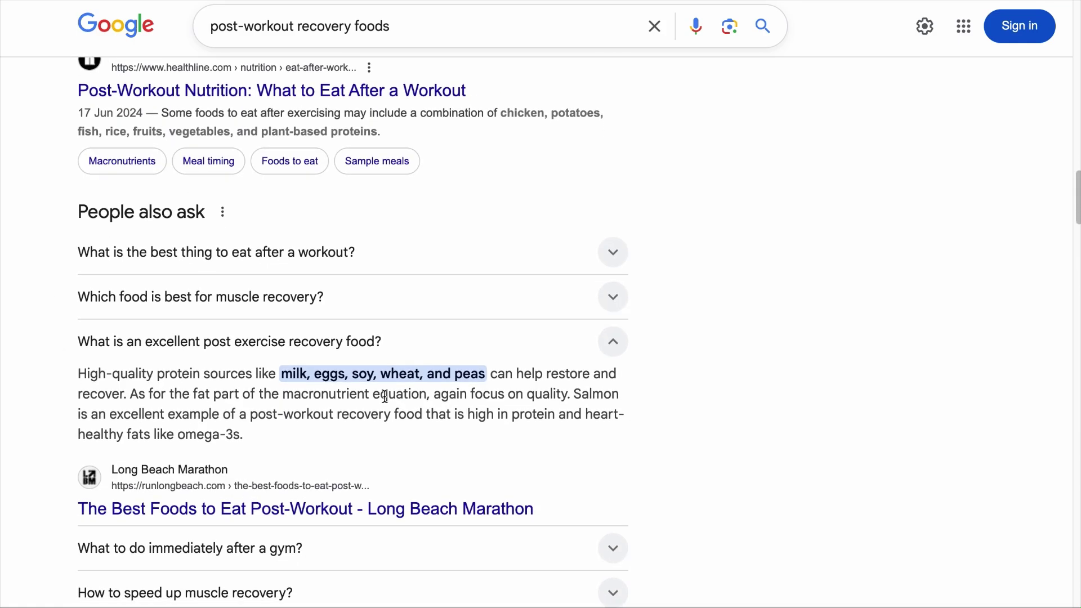
Step: Open the related search "Post workout meal for muscle gain" and review its questions, ranking sites and forum discussions
{"action": "scroll", "coordinate": [669, 477], "scroll_direction": "down", "scroll_amount": 20}
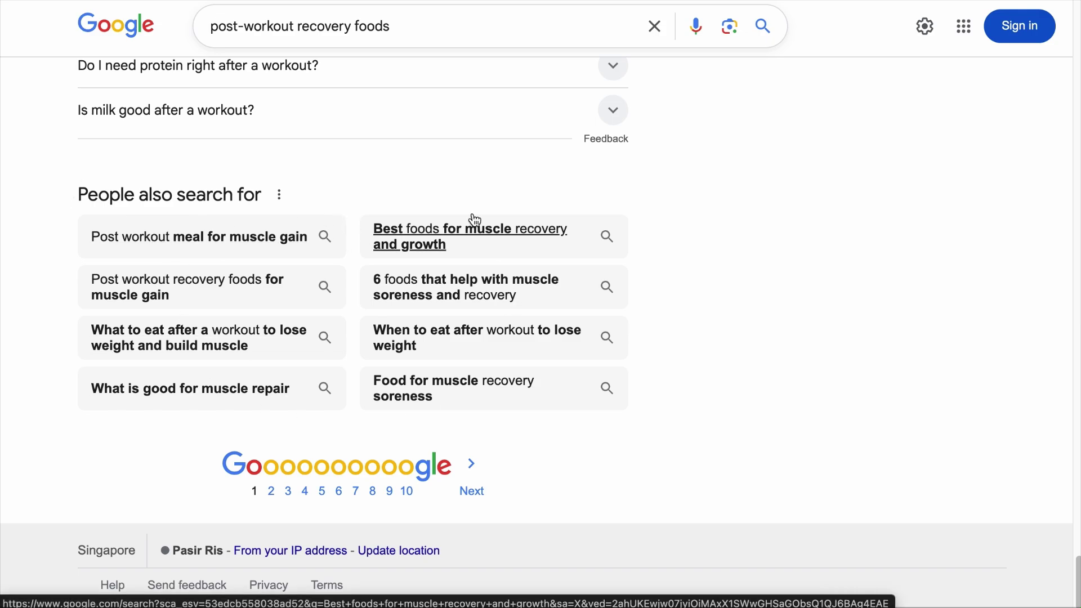
{"action": "left_click", "coordinate": [239, 251]}
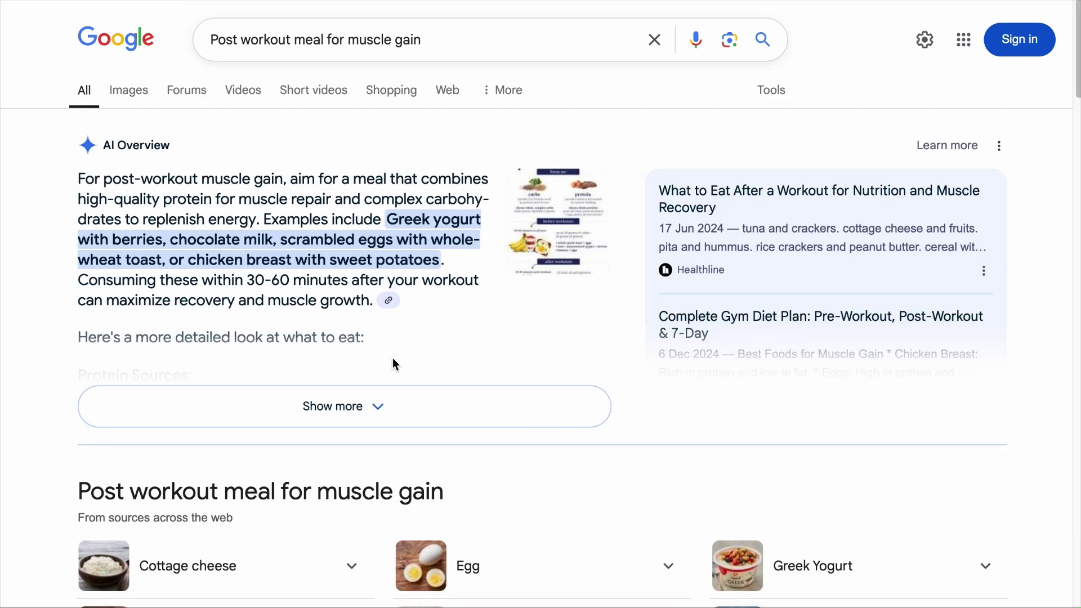
{"action": "scroll", "coordinate": [393, 359], "scroll_direction": "down", "scroll_amount": 5}
{"action": "scroll", "coordinate": [393, 359], "scroll_direction": "down", "scroll_amount": 10}
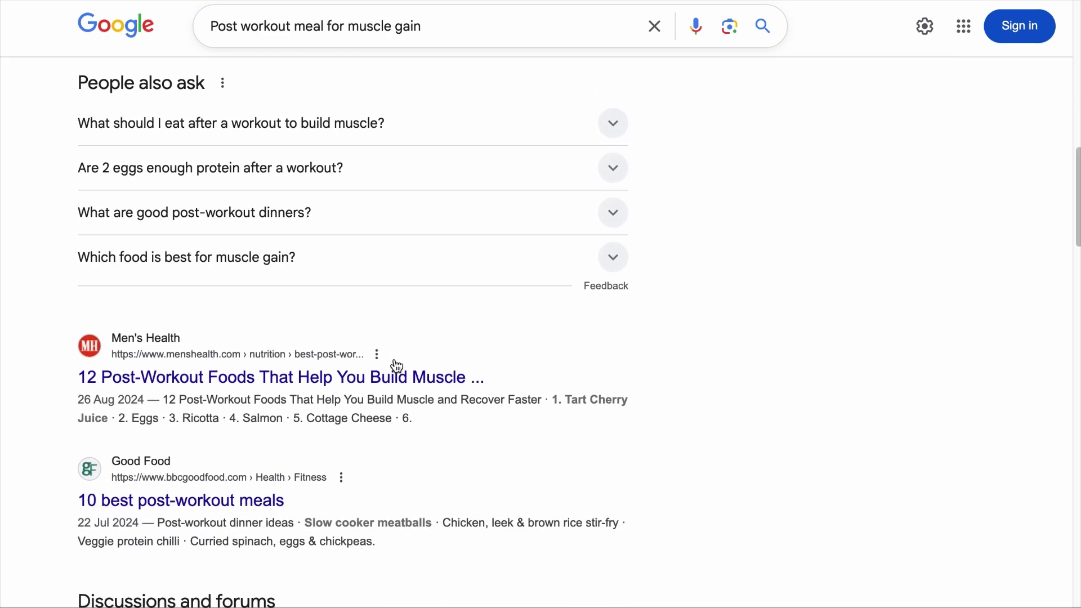
{"action": "scroll", "coordinate": [394, 363], "scroll_direction": "down", "scroll_amount": 8}
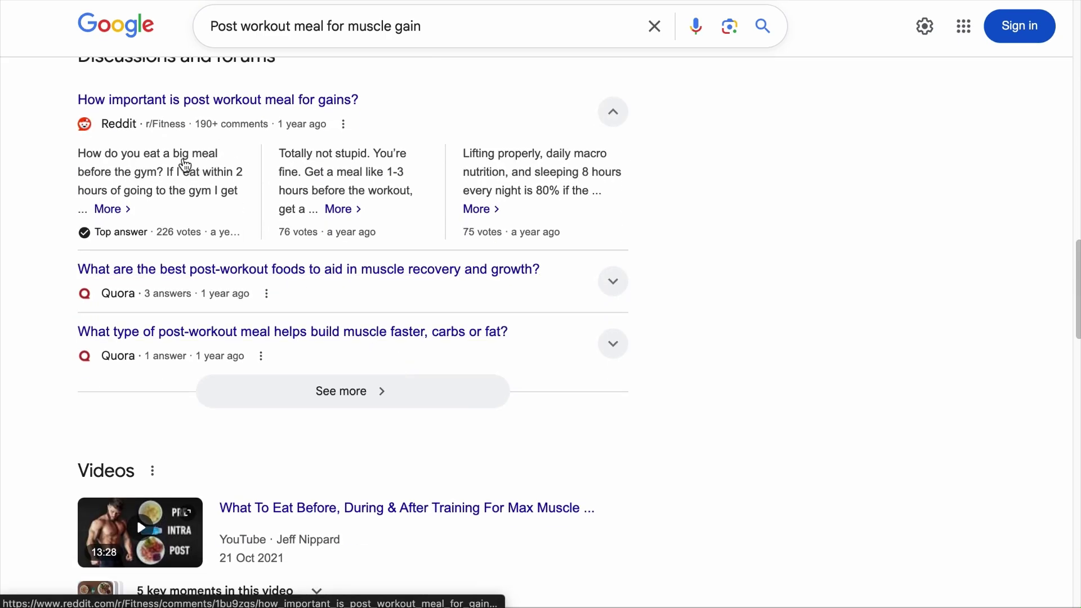
Step: Return to the post-workout recovery foods results and open the related search "What is good for muscle repair"
{"action": "key", "text": "alt+Left"}
{"action": "left_click", "coordinate": [164, 387]}
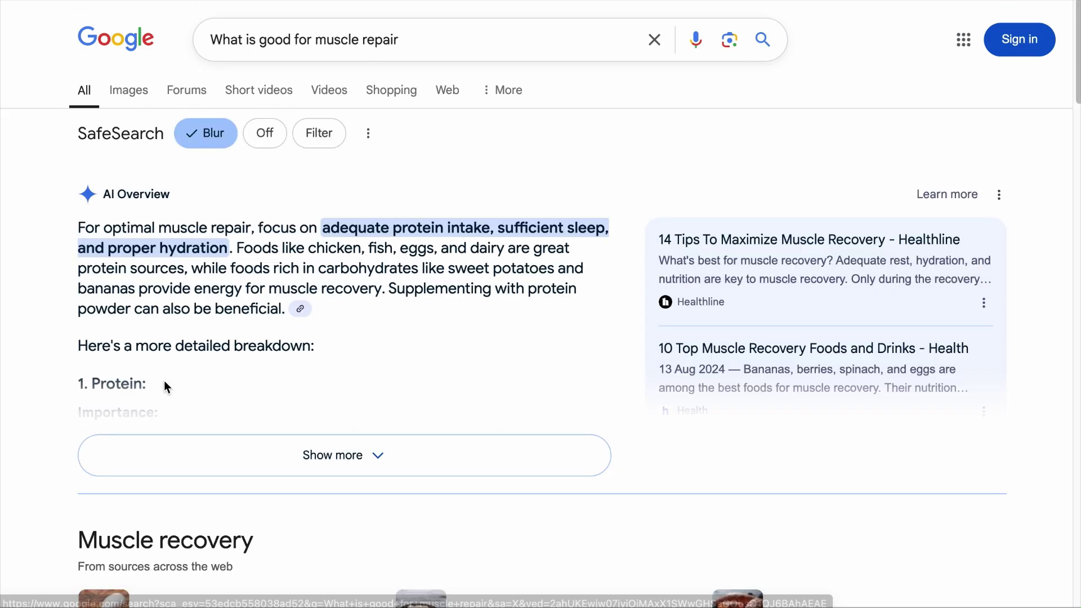
Step: Review the "What is good for muscle repair" results, examining the People also ask questions, videos, ranking articles and forum discussions
{"action": "scroll", "coordinate": [358, 441], "scroll_direction": "down", "scroll_amount": 15}
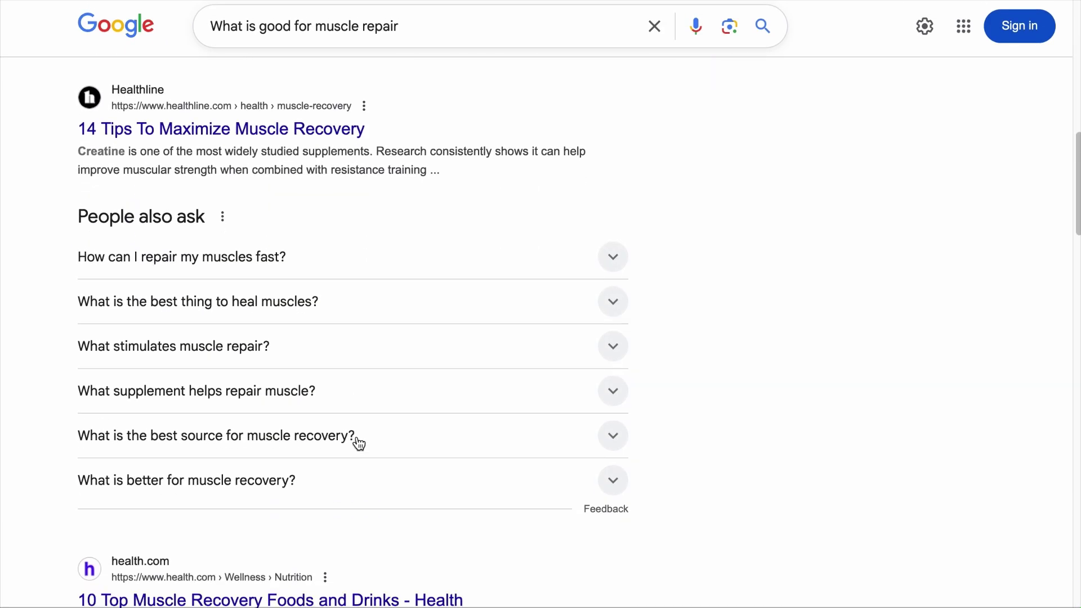
{"action": "scroll", "coordinate": [358, 443], "scroll_direction": "down", "scroll_amount": 15}
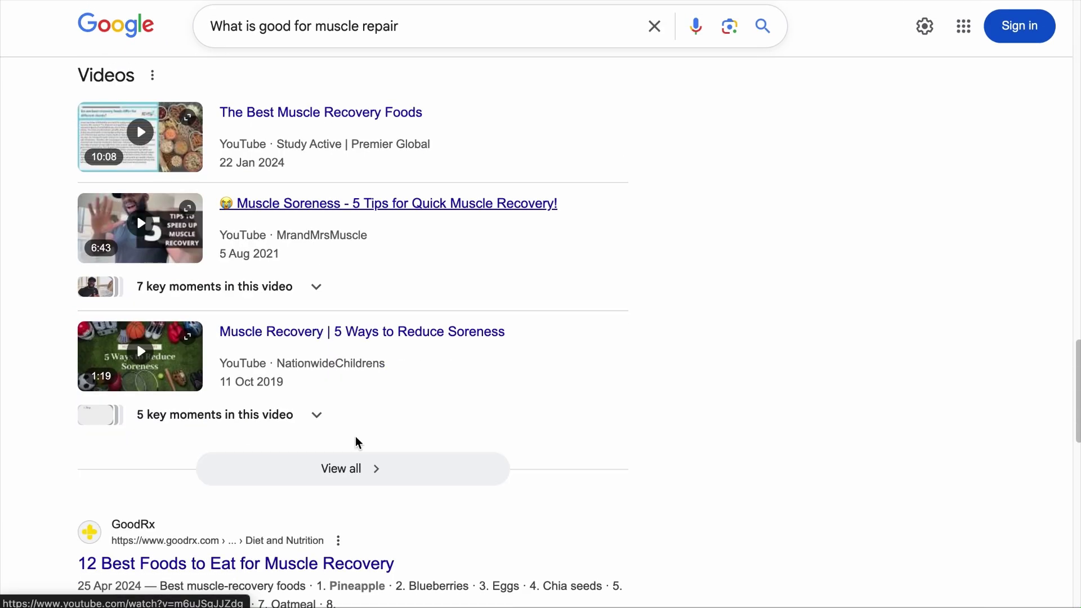
{"action": "scroll", "coordinate": [355, 442], "scroll_direction": "down", "scroll_amount": 5}
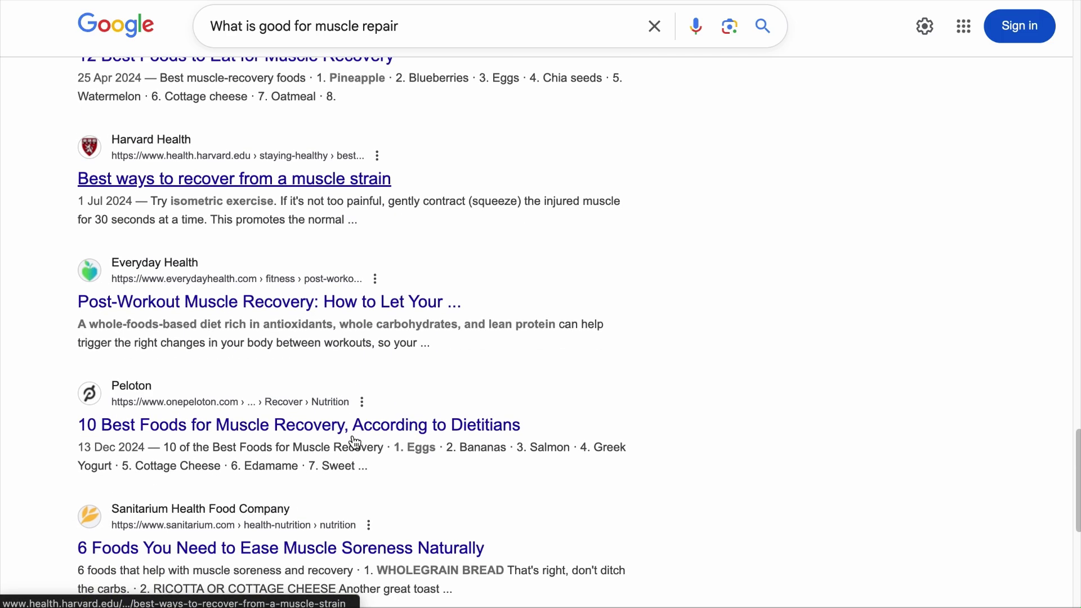
{"action": "scroll", "coordinate": [355, 442], "scroll_direction": "up", "scroll_amount": 1}
{"action": "scroll", "coordinate": [355, 441], "scroll_direction": "up", "scroll_amount": 3}
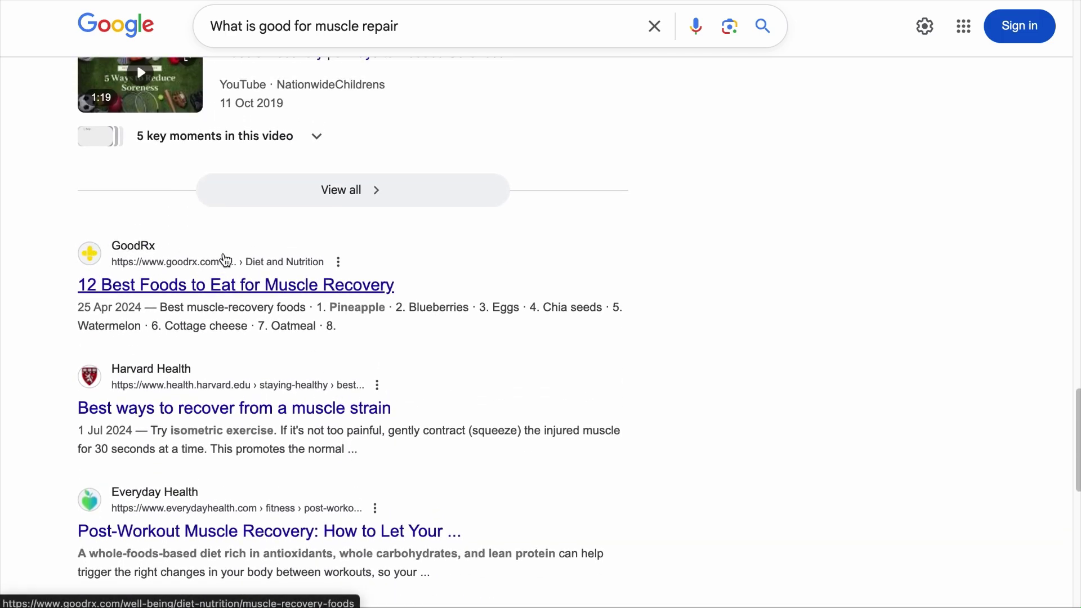
{"action": "scroll", "coordinate": [168, 298], "scroll_direction": "up", "scroll_amount": 10}
{"action": "scroll", "coordinate": [376, 322], "scroll_direction": "up", "scroll_amount": 7}
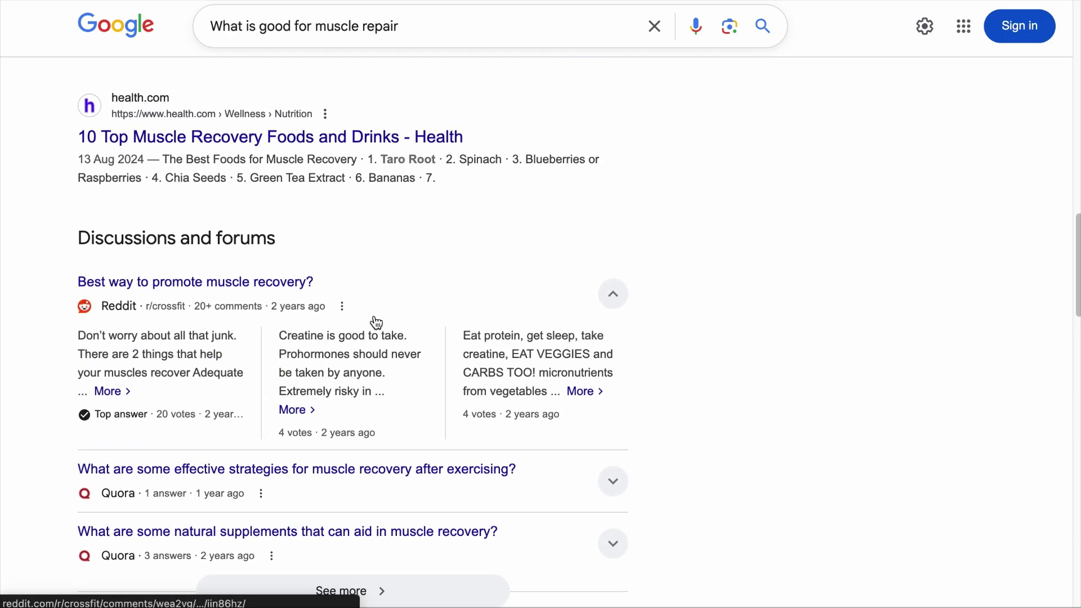
{"action": "scroll", "coordinate": [179, 190], "scroll_direction": "up", "scroll_amount": 2}
{"action": "scroll", "coordinate": [496, 241], "scroll_direction": "up", "scroll_amount": 15}
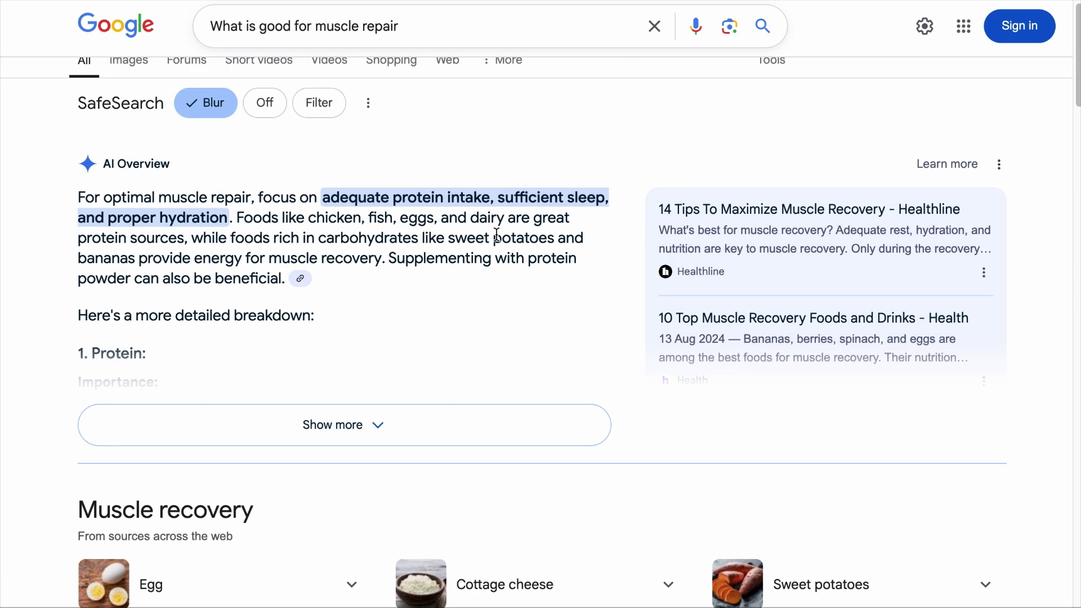
{"action": "left_click", "coordinate": [550, 452]}
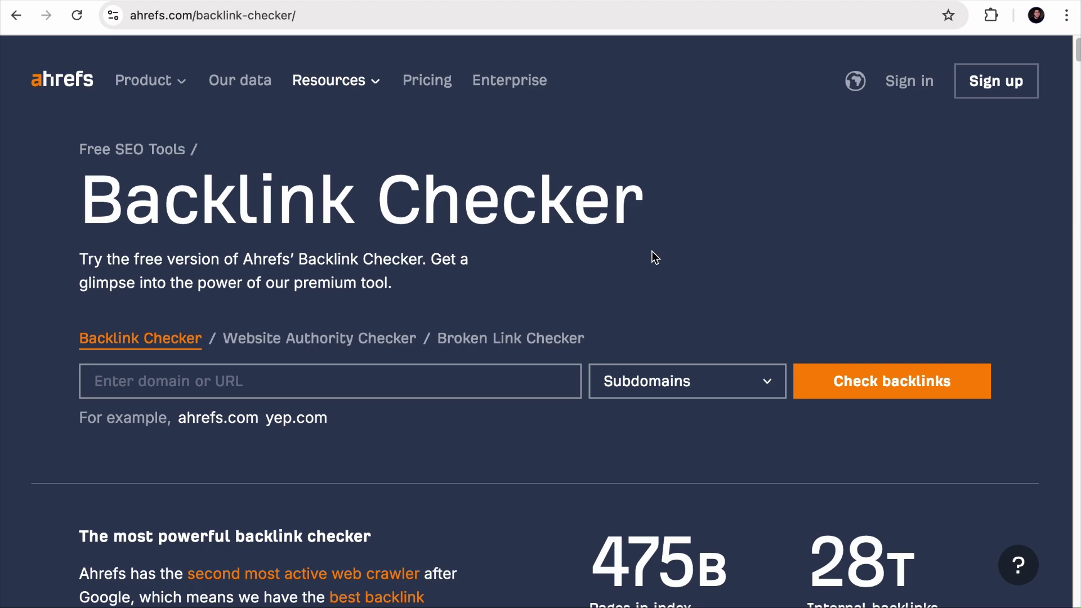
Step: Check the backlinks of rankmath.com in Ahrefs' Backlink Checker, including subdomains, and review the referring pages
{"action": "left_click", "coordinate": [490, 369]}
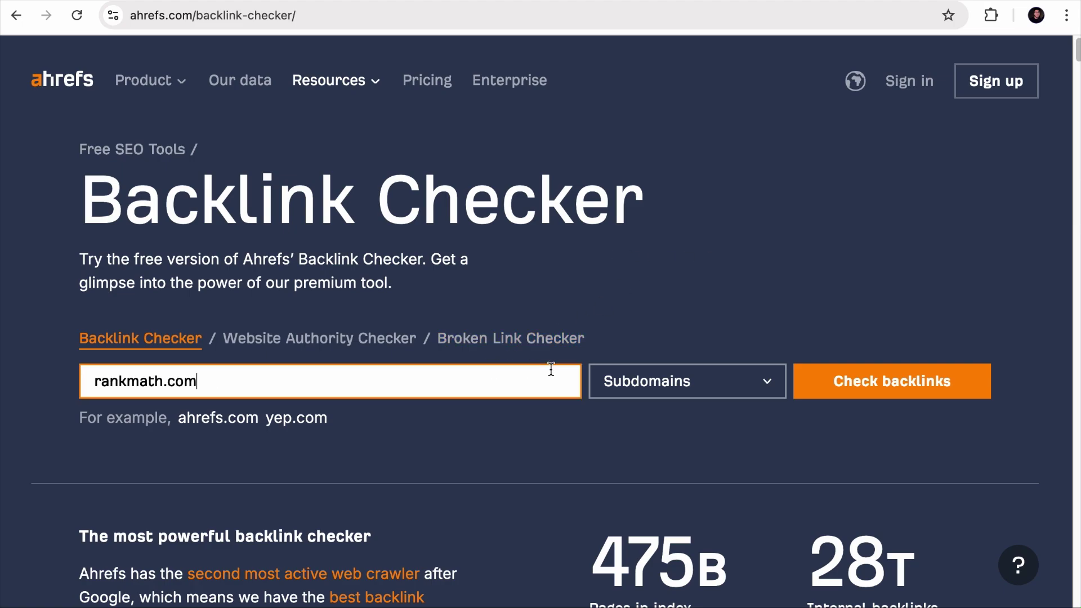
{"action": "left_click", "coordinate": [924, 399]}
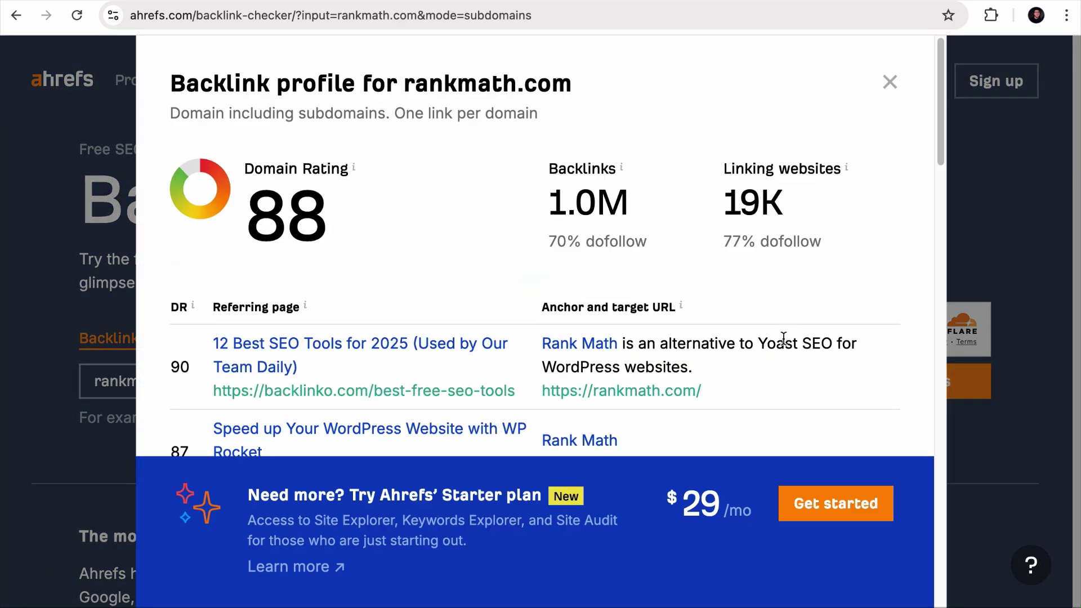
{"action": "scroll", "coordinate": [536, 414], "scroll_direction": "down", "scroll_amount": 5}
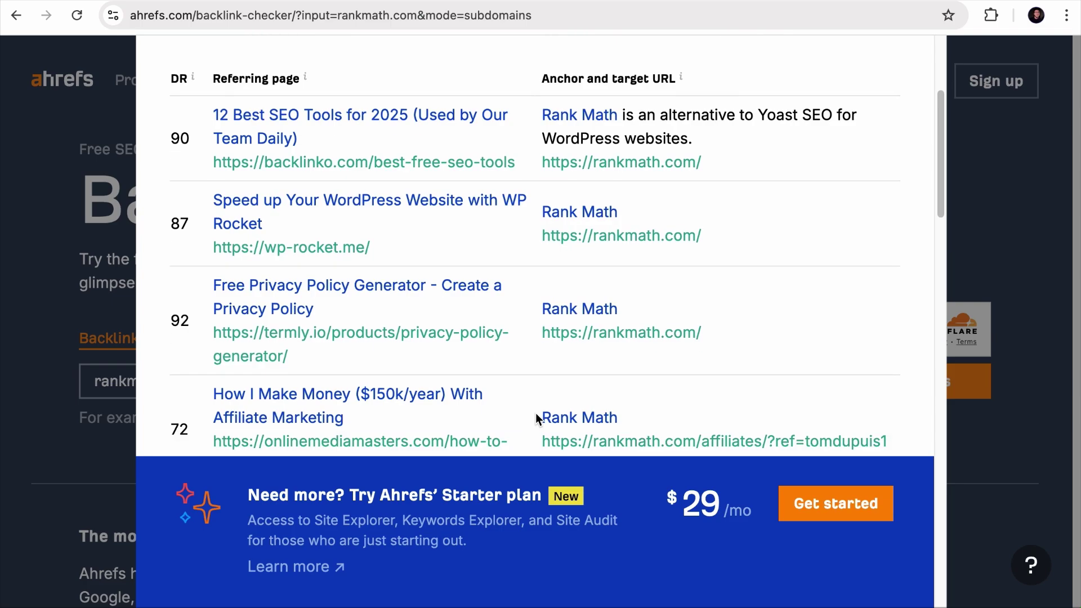
{"action": "scroll", "coordinate": [536, 414], "scroll_direction": "down", "scroll_amount": 6}
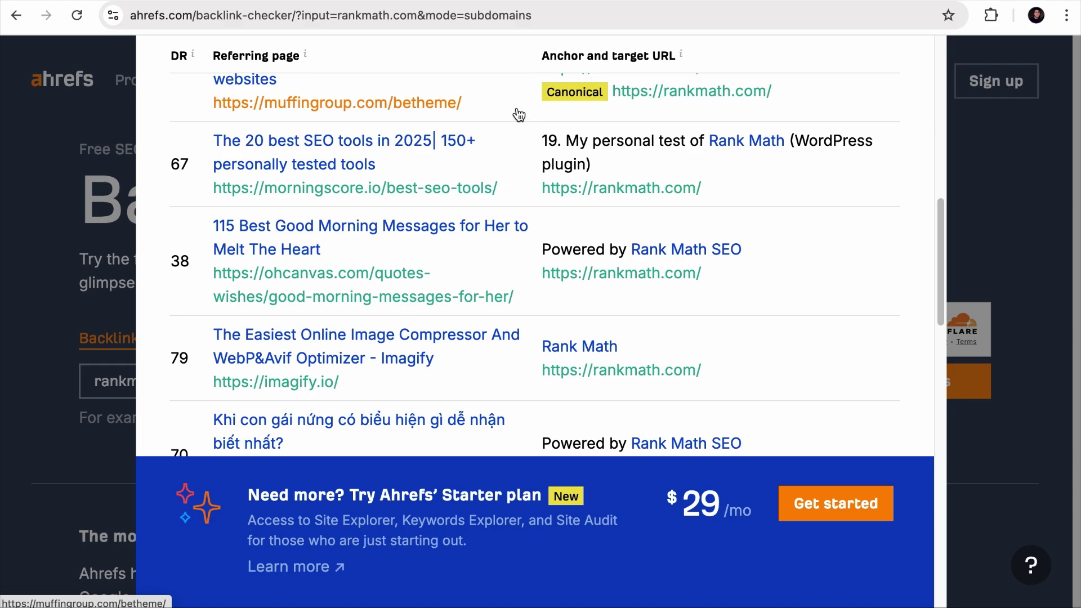
{"action": "left_click_drag", "start_coordinate": [213, 188], "coordinate": [381, 188]}
{"action": "right_click", "coordinate": [369, 188]}
{"action": "left_click", "coordinate": [409, 325]}
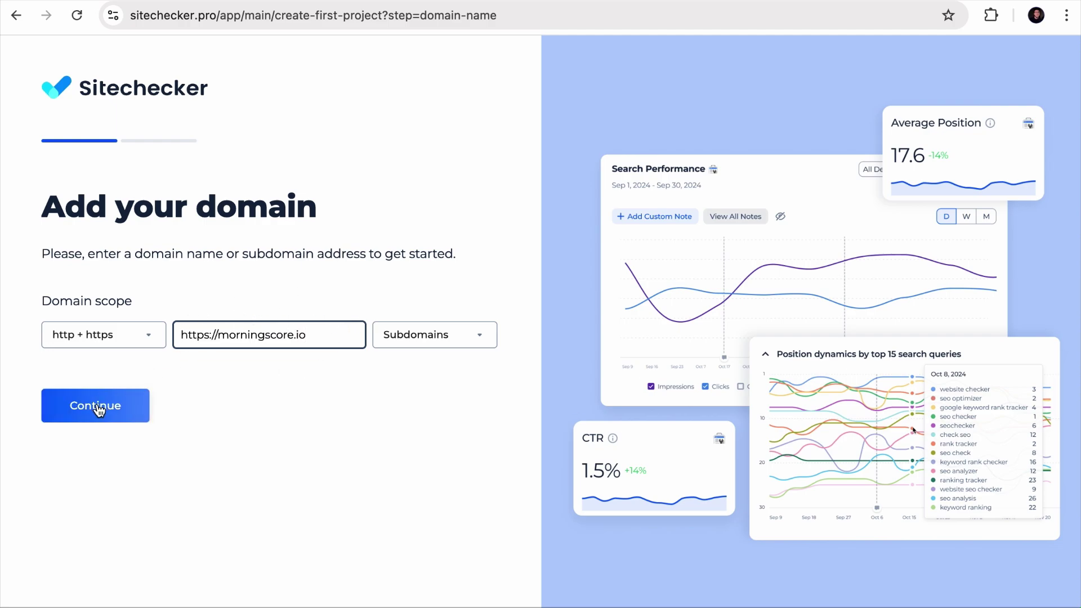
{"action": "left_click", "coordinate": [79, 416]}
{"action": "scroll", "coordinate": [343, 423], "scroll_direction": "down", "scroll_amount": 1}
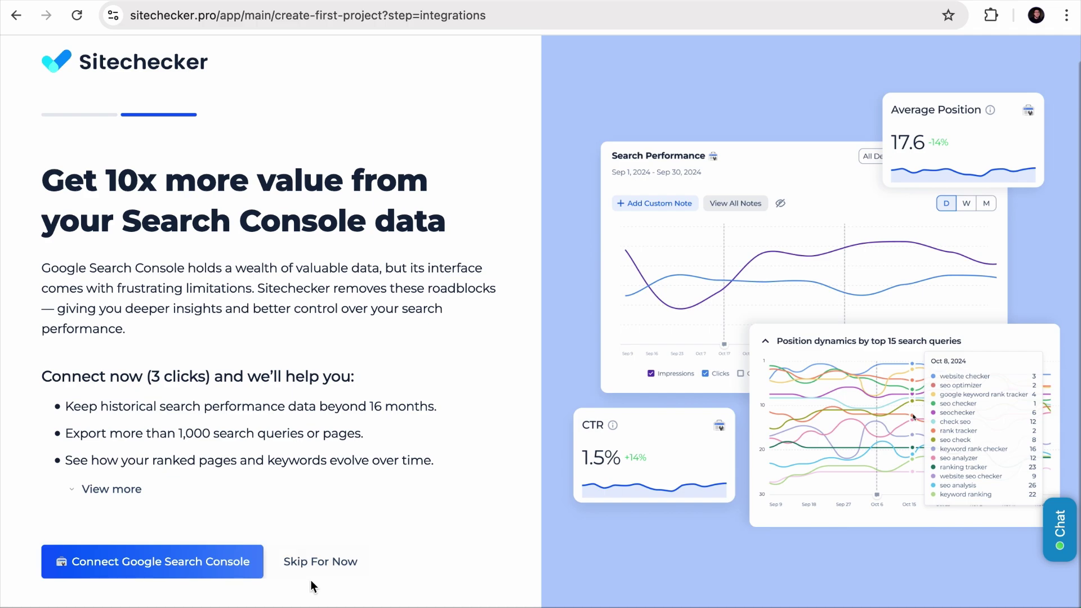
{"action": "left_click", "coordinate": [326, 560]}
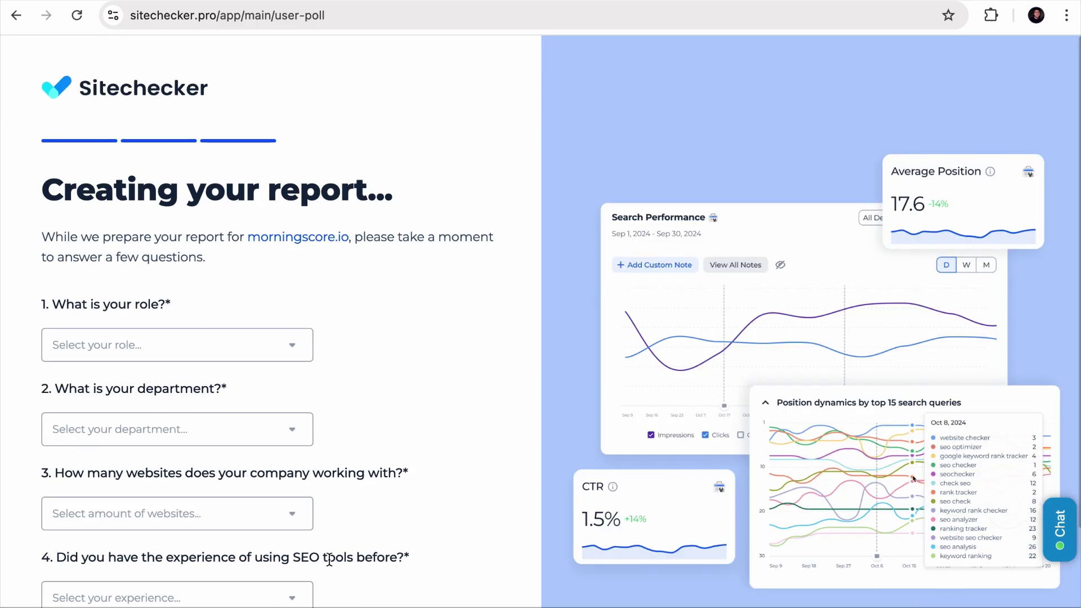
Step: Complete the user poll with role Business owner and department SEO, choose the number of websites and SEO tool experience, and submit it
{"action": "left_click", "coordinate": [208, 342]}
{"action": "left_click", "coordinate": [197, 415]}
{"action": "left_click", "coordinate": [197, 421]}
{"action": "left_click", "coordinate": [194, 201]}
{"action": "scroll", "coordinate": [188, 350], "scroll_direction": "down", "scroll_amount": 2}
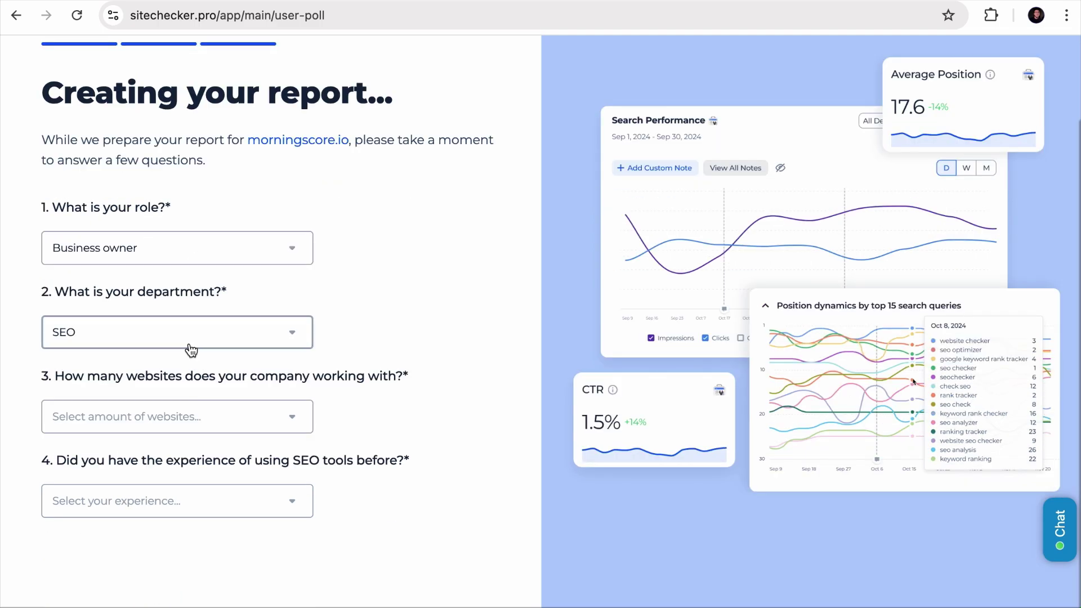
{"action": "left_click", "coordinate": [180, 417]}
{"action": "left_click", "coordinate": [174, 462]}
{"action": "left_click", "coordinate": [174, 500]}
{"action": "left_click", "coordinate": [174, 542]}
{"action": "scroll", "coordinate": [174, 518], "scroll_direction": "down", "scroll_amount": 1}
{"action": "left_click", "coordinate": [174, 517]}
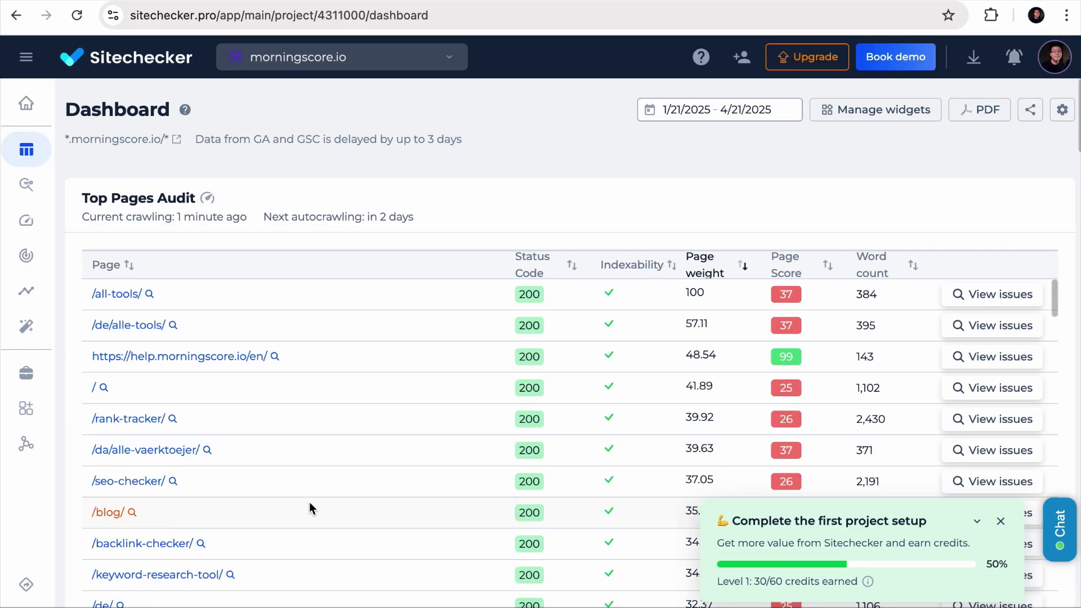
Step: Review the morningscore.io dashboard, examining the Top Pages Audit and the listed site issues
{"action": "scroll", "coordinate": [287, 502], "scroll_direction": "down", "scroll_amount": 10}
{"action": "scroll", "coordinate": [599, 186], "scroll_direction": "down", "scroll_amount": 5}
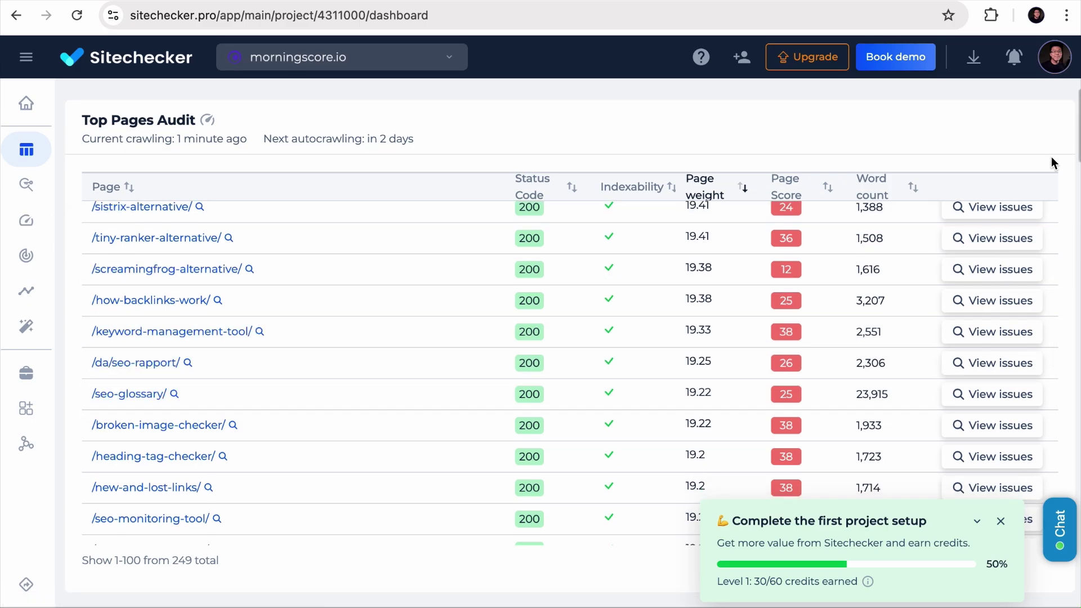
{"action": "scroll", "coordinate": [1061, 167], "scroll_direction": "down", "scroll_amount": 8}
{"action": "scroll", "coordinate": [1067, 168], "scroll_direction": "down", "scroll_amount": 15}
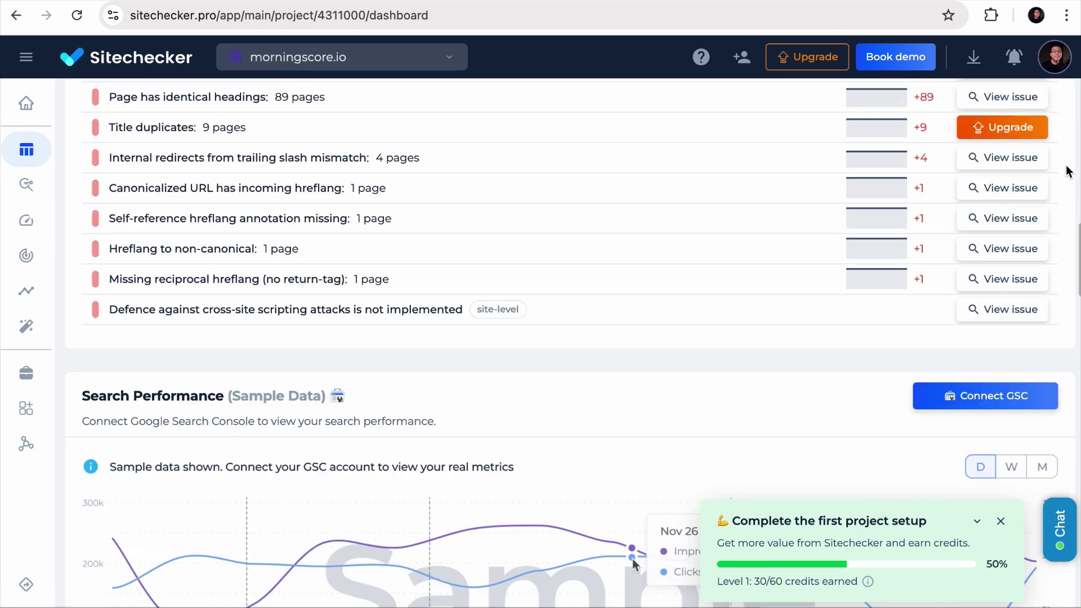
{"action": "scroll", "coordinate": [1068, 170], "scroll_direction": "up", "scroll_amount": 20}
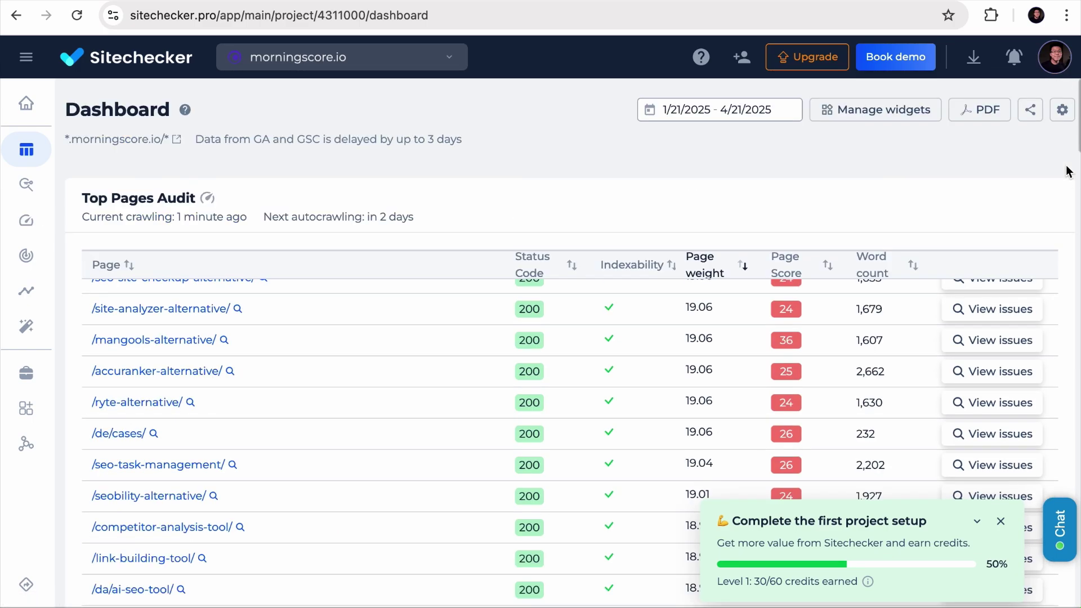
Step: Open the external links list from the morningscore.io site audit and review the linked URLs
{"action": "left_click", "coordinate": [26, 222]}
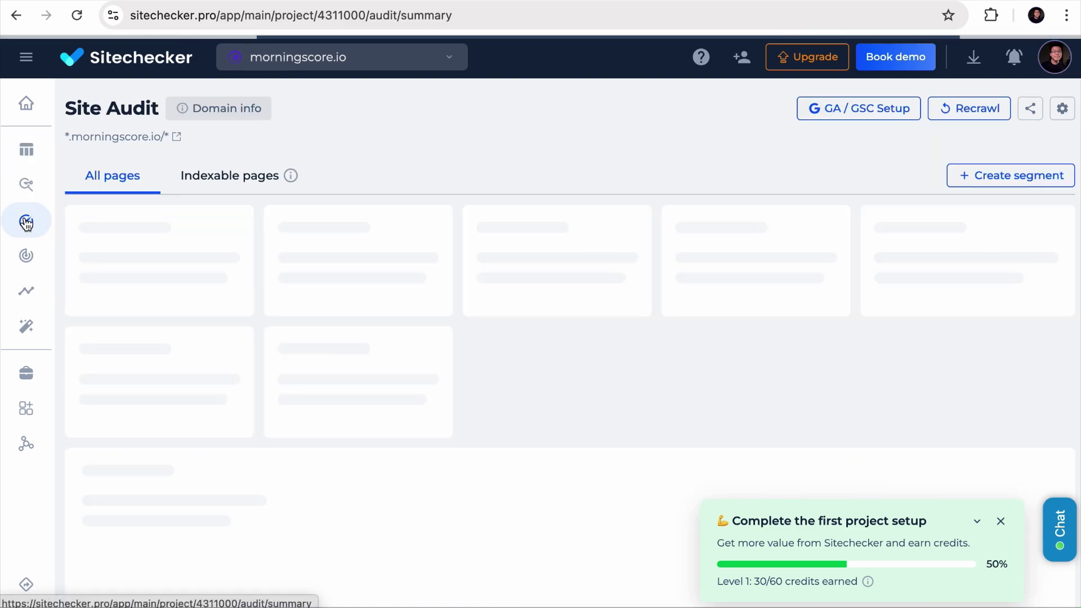
{"action": "scroll", "coordinate": [640, 319], "scroll_direction": "down", "scroll_amount": 5}
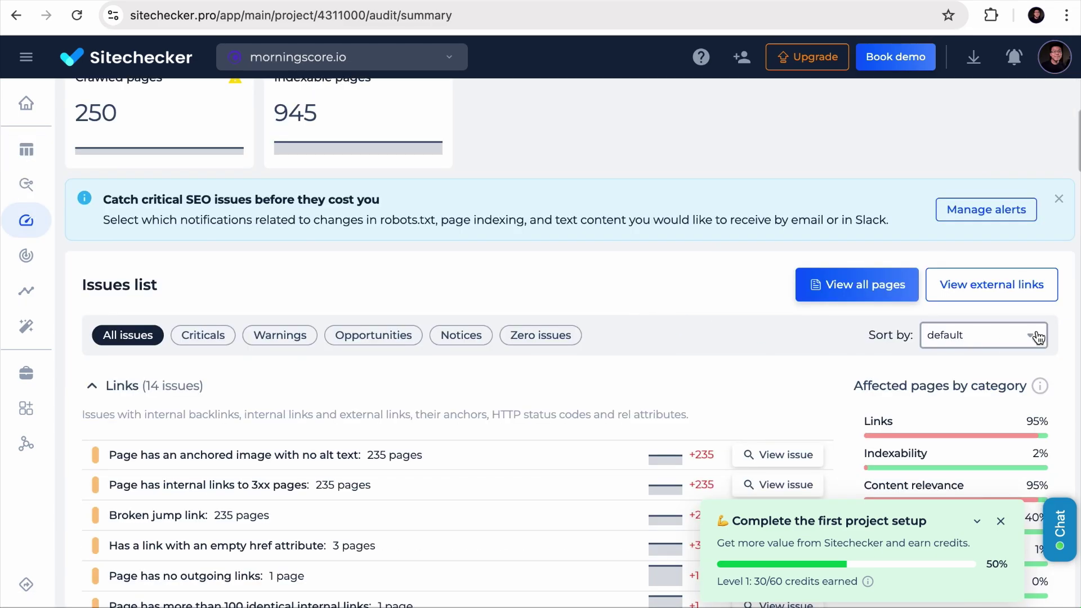
{"action": "left_click", "coordinate": [1030, 296]}
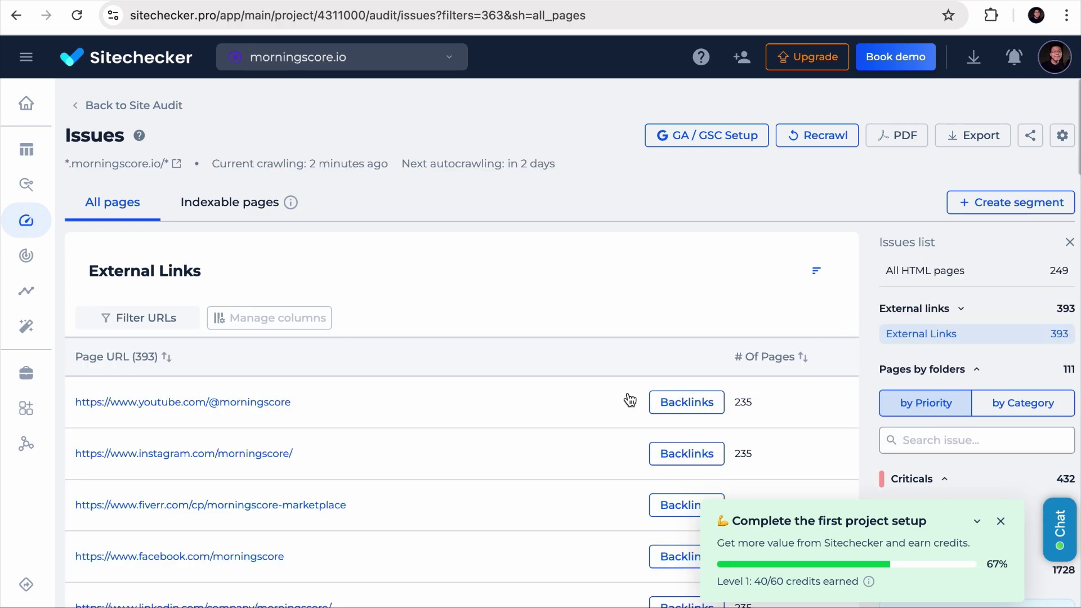
{"action": "scroll", "coordinate": [583, 441], "scroll_direction": "down", "scroll_amount": 3}
{"action": "scroll", "coordinate": [584, 441], "scroll_direction": "down", "scroll_amount": 15}
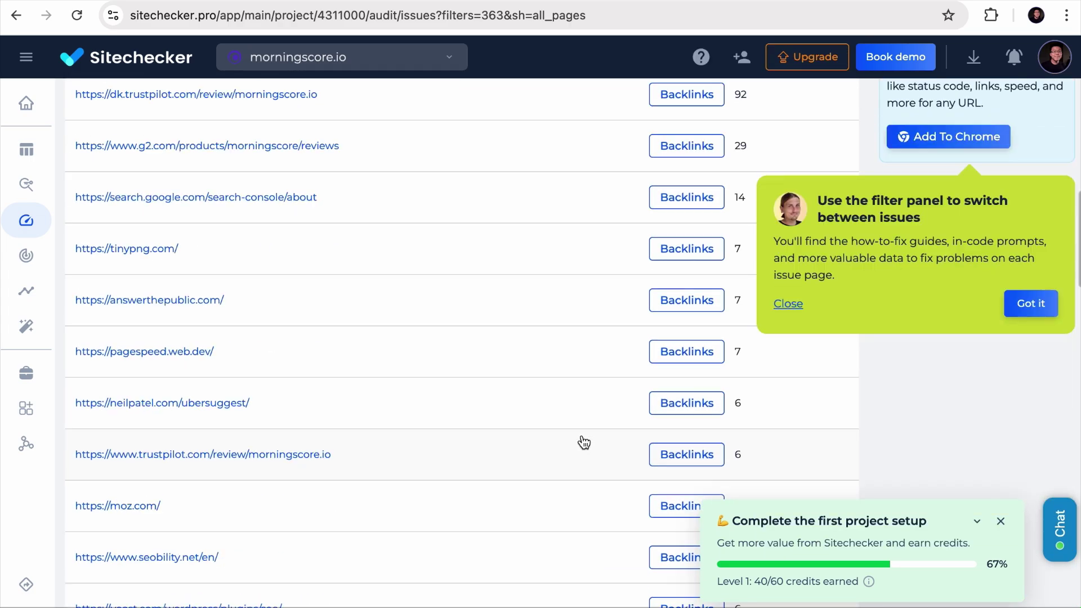
{"action": "scroll", "coordinate": [584, 440], "scroll_direction": "down", "scroll_amount": 3}
{"action": "scroll", "coordinate": [584, 439], "scroll_direction": "up", "scroll_amount": 20}
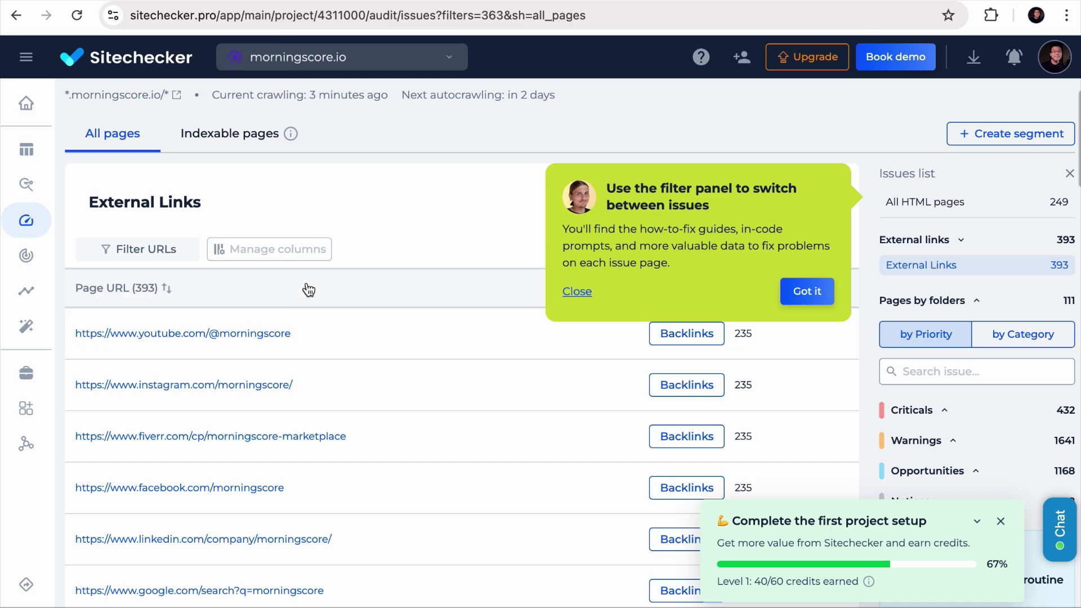
Step: Filter the external links to page URLs containing "seo" and review the filtered list
{"action": "left_click", "coordinate": [160, 250]}
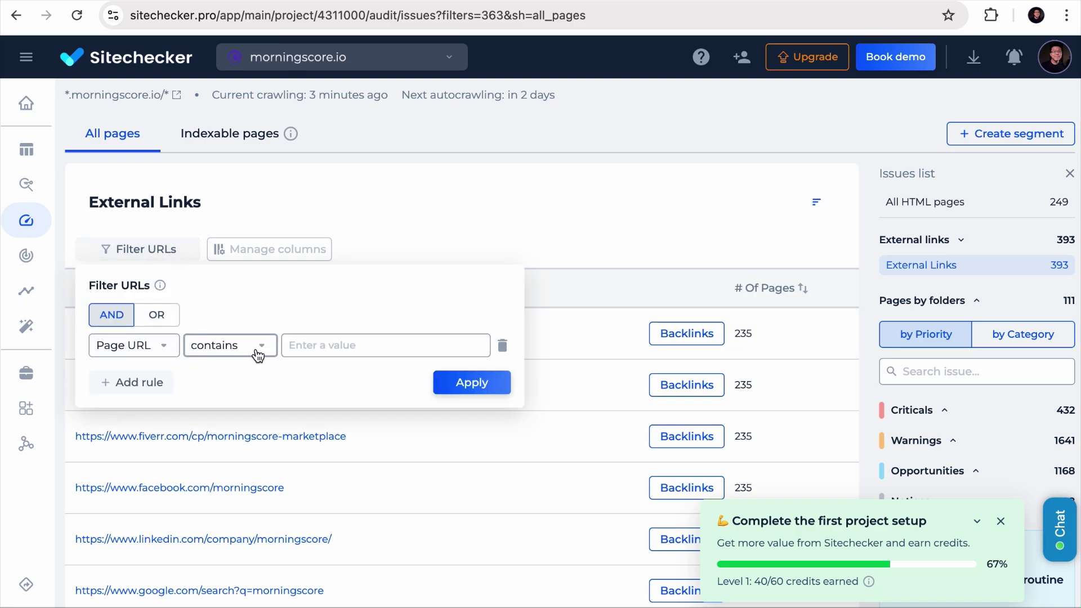
{"action": "left_click", "coordinate": [327, 346]}
{"action": "type", "text": "SEO"}
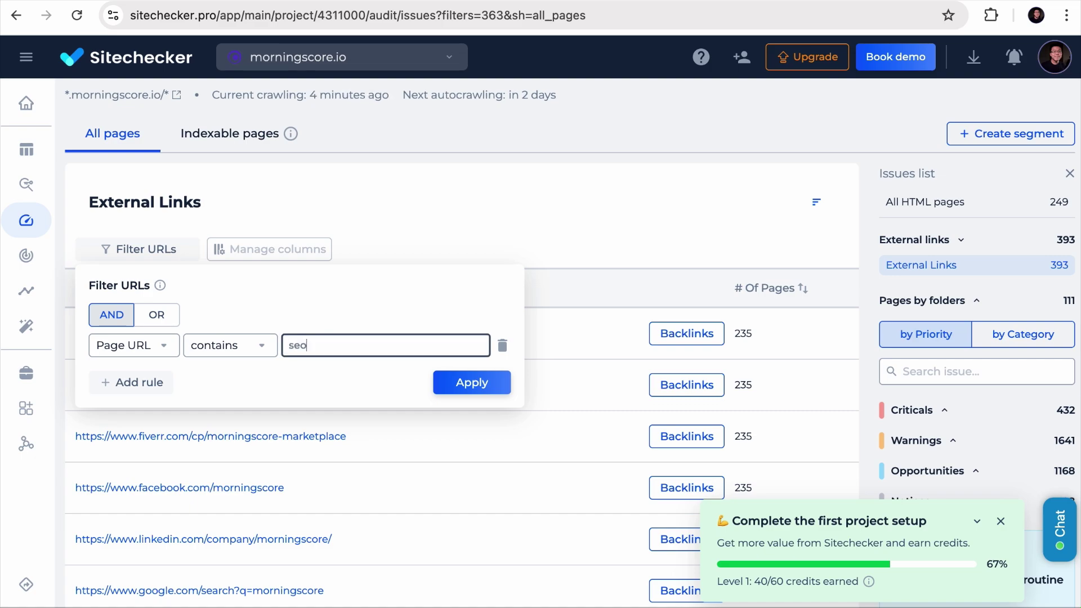
{"action": "left_click", "coordinate": [445, 386]}
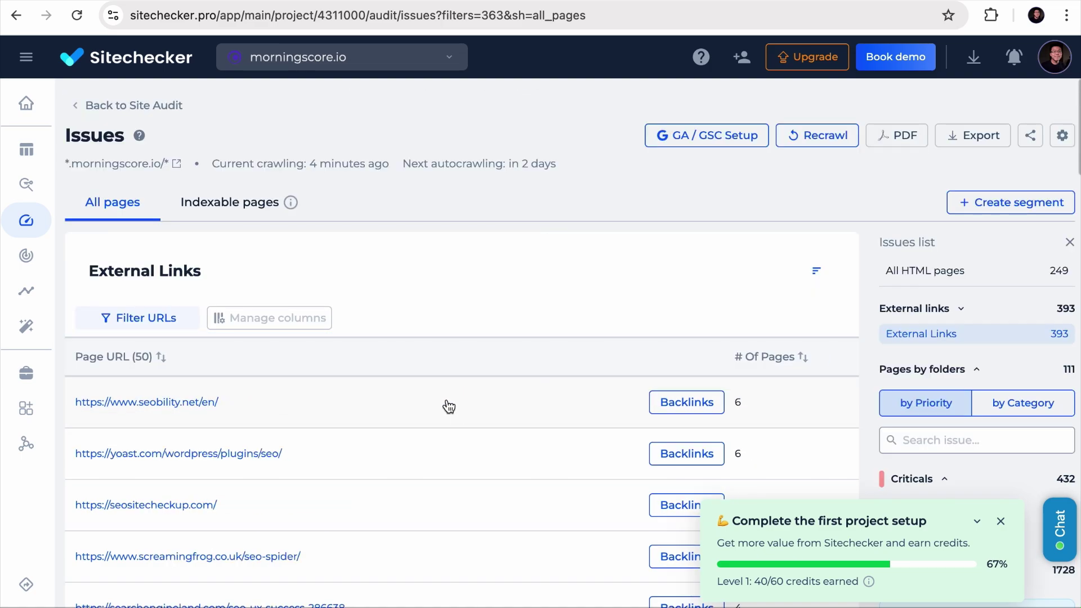
{"action": "scroll", "coordinate": [449, 407], "scroll_direction": "down", "scroll_amount": 3}
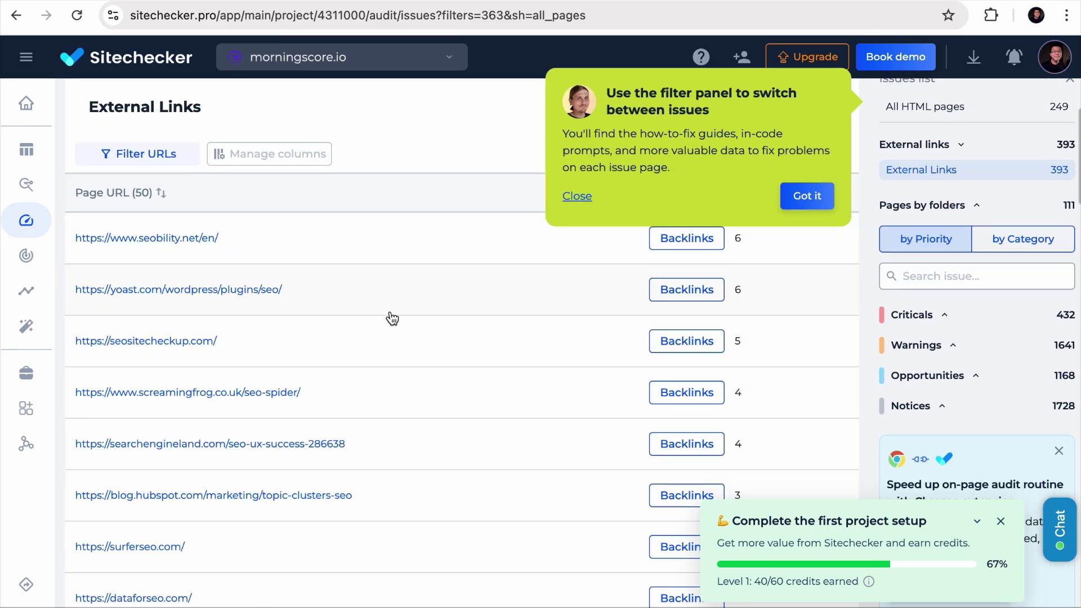
{"action": "scroll", "coordinate": [390, 316], "scroll_direction": "down", "scroll_amount": 2}
{"action": "scroll", "coordinate": [393, 319], "scroll_direction": "down", "scroll_amount": 3}
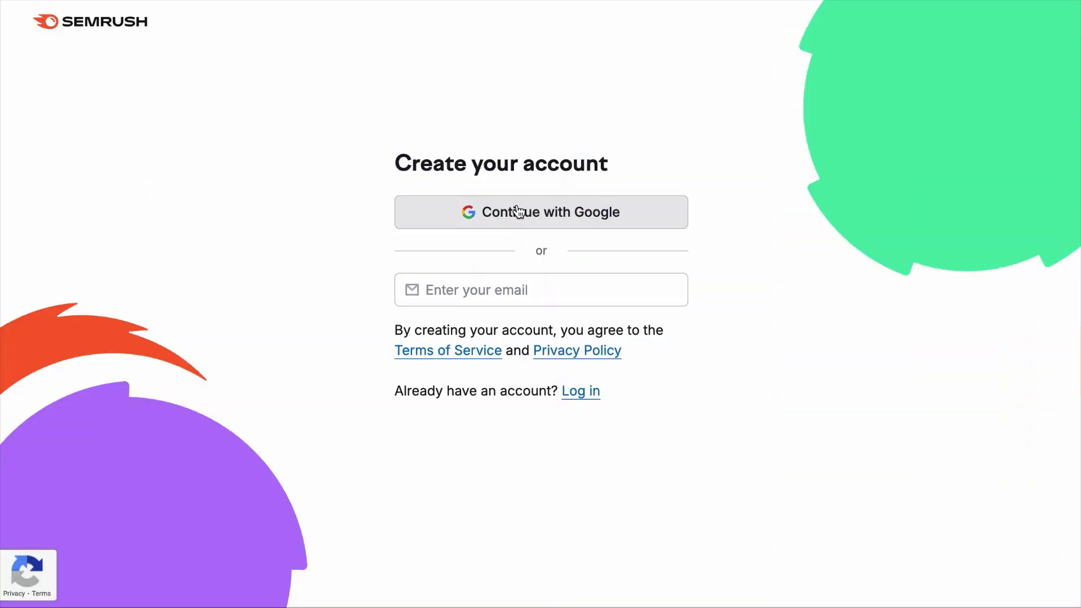
Step: Sign in to Semrush with the Google account
{"action": "left_click", "coordinate": [495, 212]}
{"action": "left_click", "coordinate": [596, 342]}
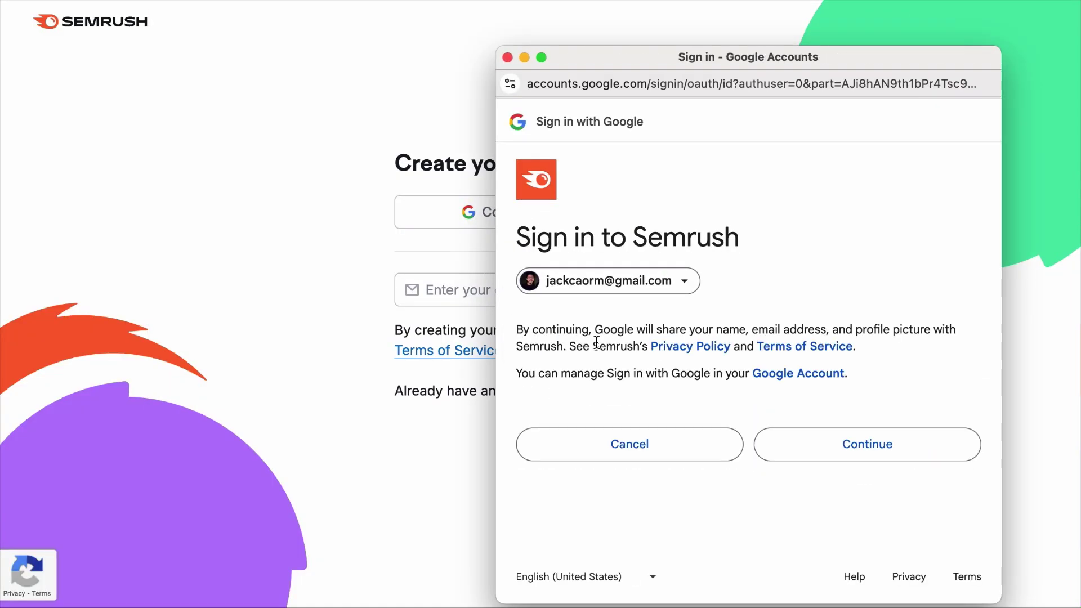
{"action": "left_click", "coordinate": [760, 445]}
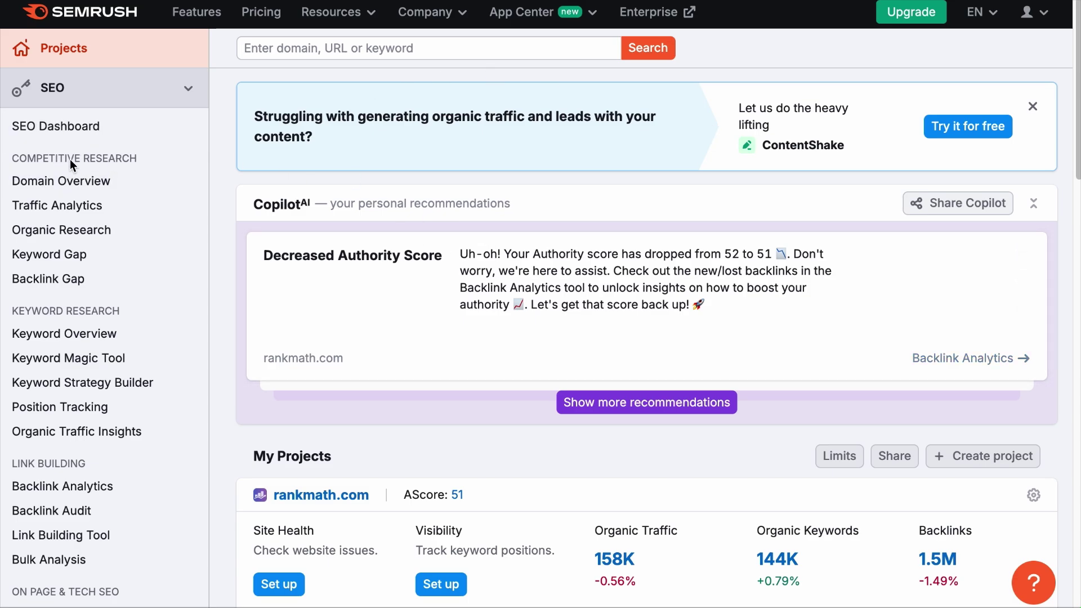
Step: Run Organic Research on rankmath.com for the US and review its keyword trend, top pages and main organic competitors
{"action": "left_click", "coordinate": [99, 244]}
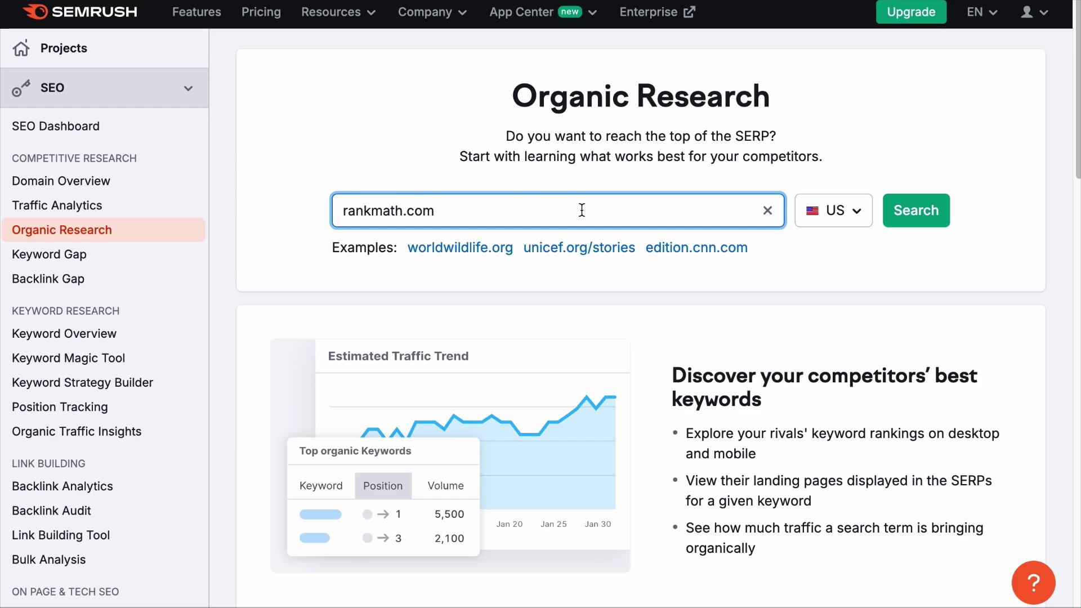
{"action": "left_click", "coordinate": [900, 211]}
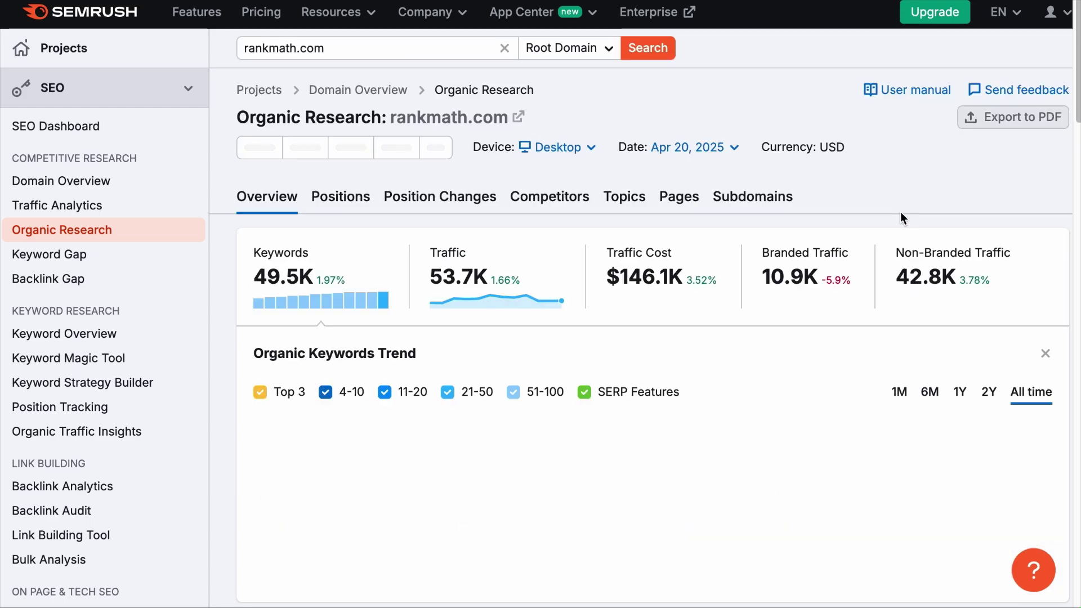
{"action": "scroll", "coordinate": [721, 380], "scroll_direction": "down", "scroll_amount": 10}
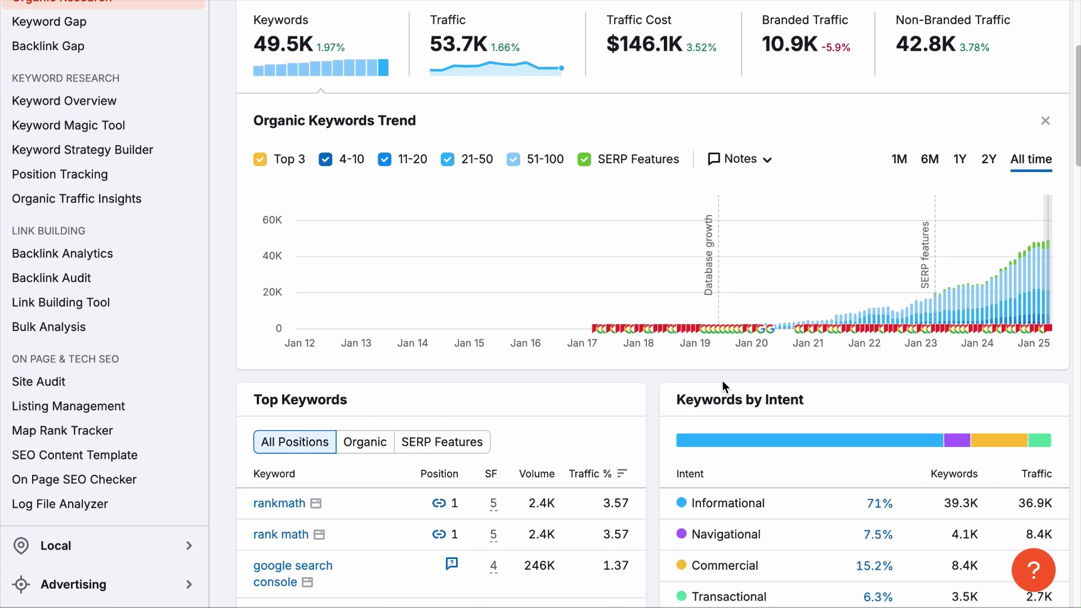
{"action": "scroll", "coordinate": [721, 380], "scroll_direction": "down", "scroll_amount": 15}
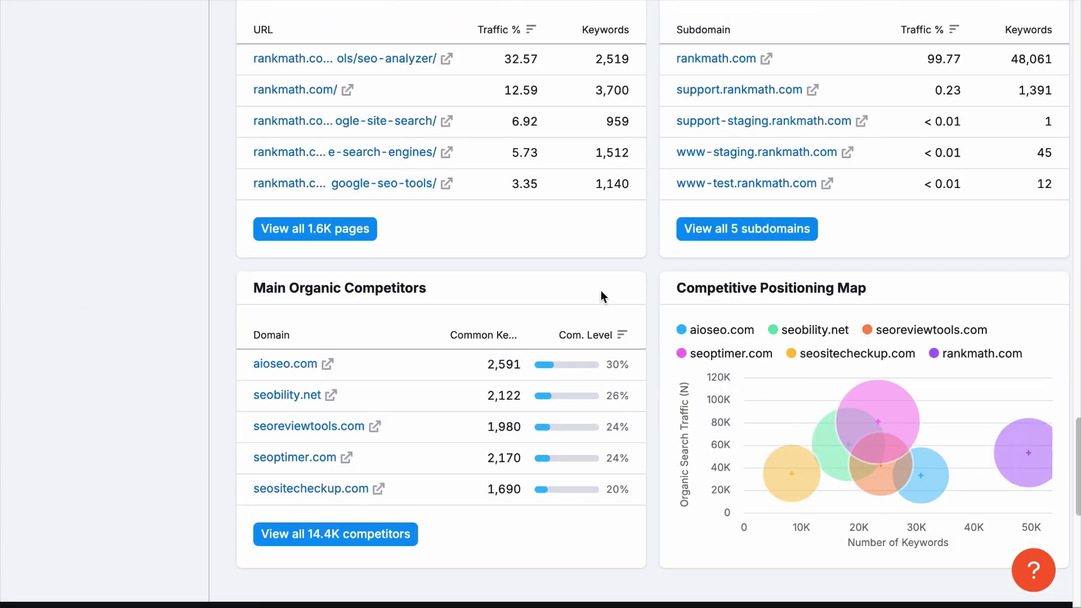
Step: Open the full list of organic competitors for rankmath.com and review the competing domains with their common keywords and traffic
{"action": "left_click", "coordinate": [393, 529]}
{"action": "scroll", "coordinate": [617, 475], "scroll_direction": "down", "scroll_amount": 9}
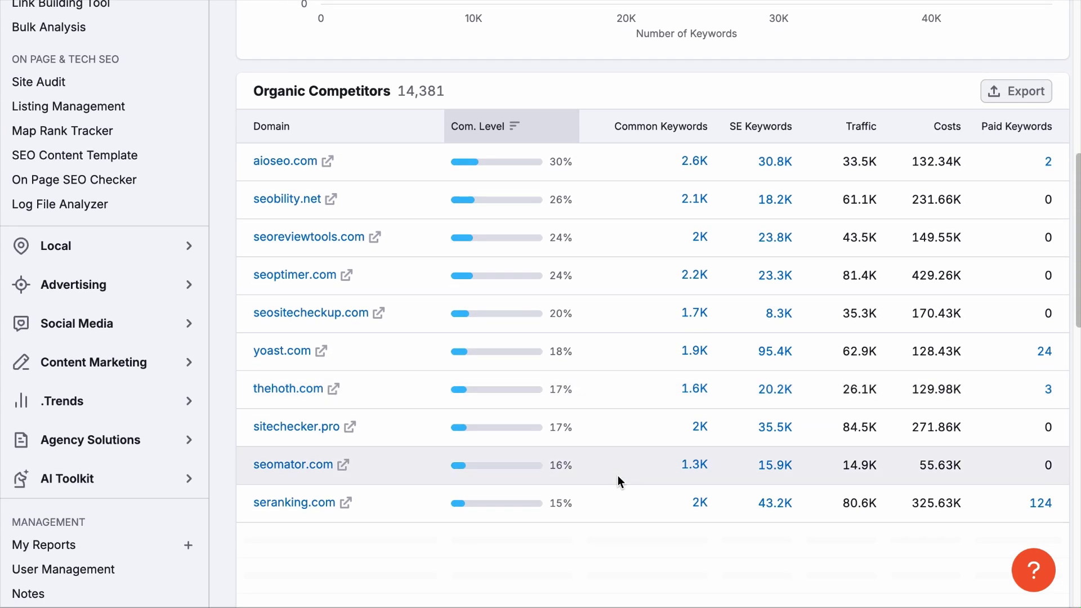
{"action": "scroll", "coordinate": [617, 475], "scroll_direction": "down", "scroll_amount": 4}
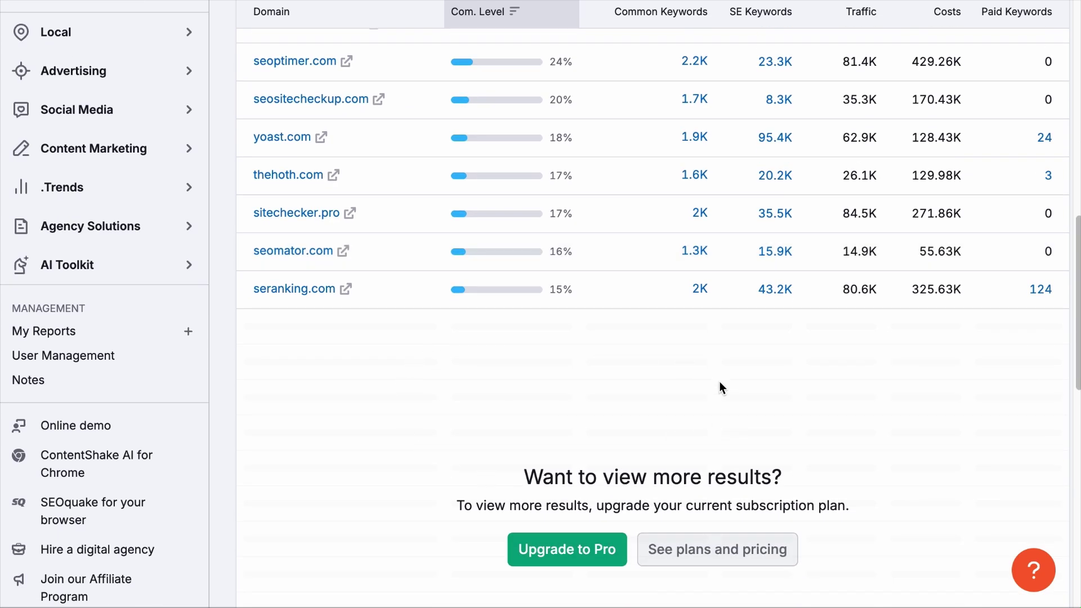
{"action": "scroll", "coordinate": [719, 387], "scroll_direction": "down", "scroll_amount": 2}
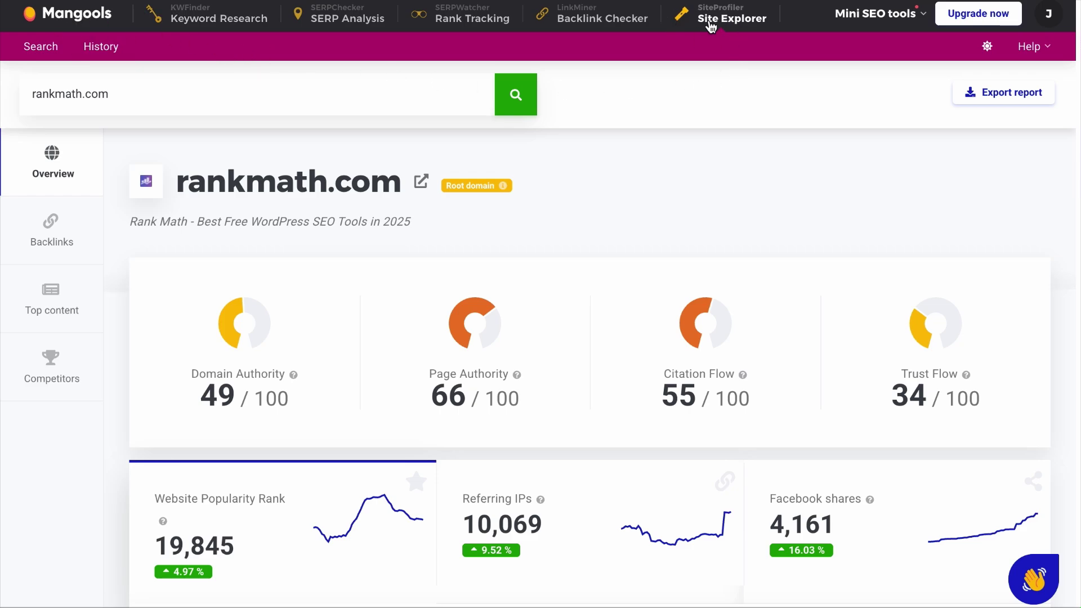
Step: Switch to the Mangools Site Explorer report for rankmath.com and review its backlink anchors, top content and competitors
{"action": "scroll", "coordinate": [956, 316], "scroll_direction": "down", "scroll_amount": 15}
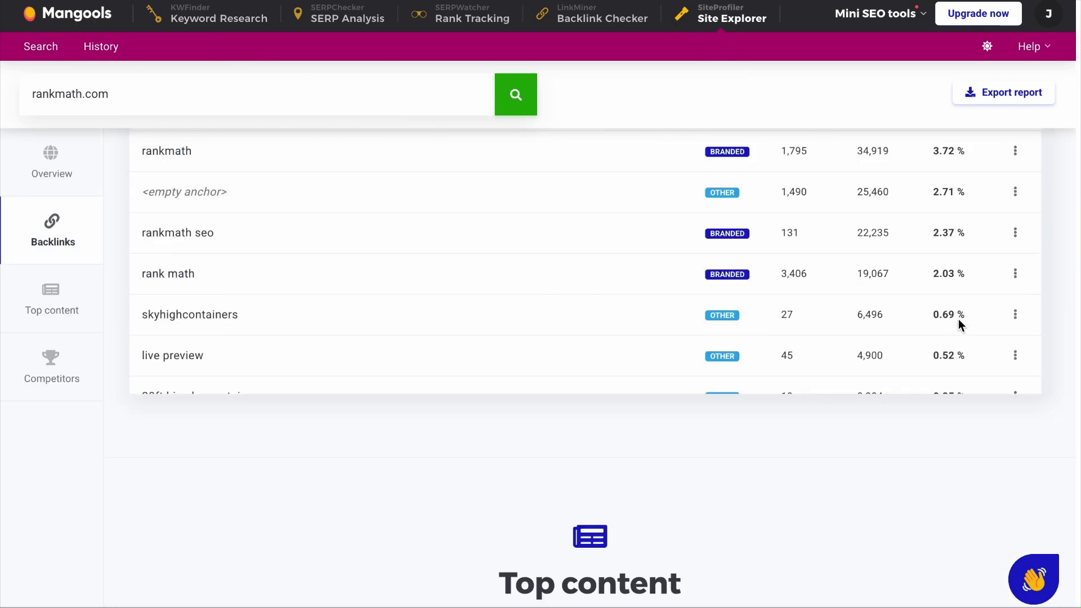
{"action": "scroll", "coordinate": [1025, 447], "scroll_direction": "down", "scroll_amount": 10}
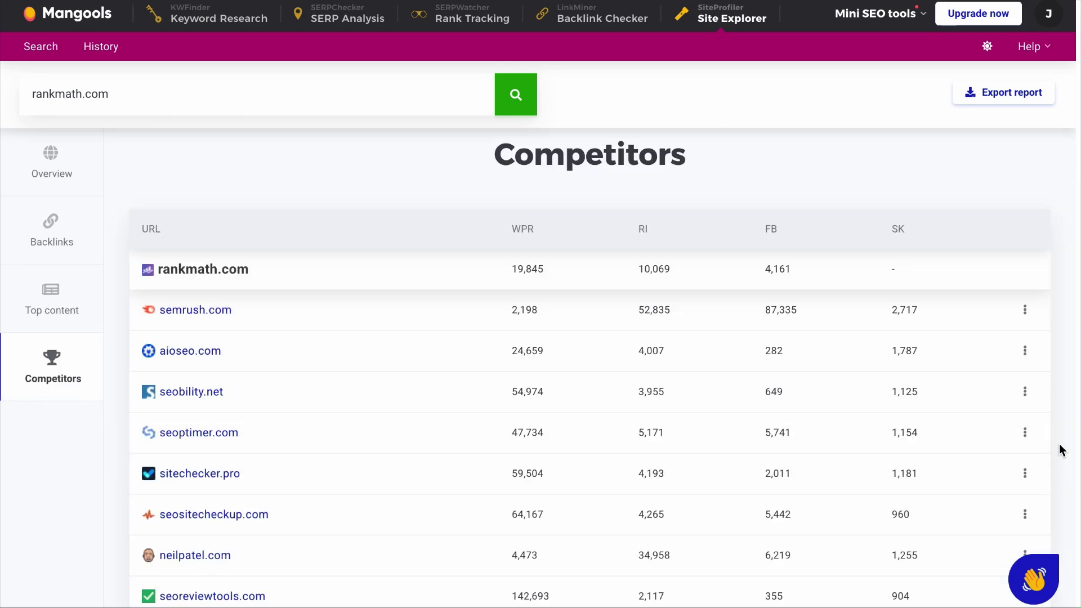
{"action": "scroll", "coordinate": [1059, 450], "scroll_direction": "down", "scroll_amount": 4}
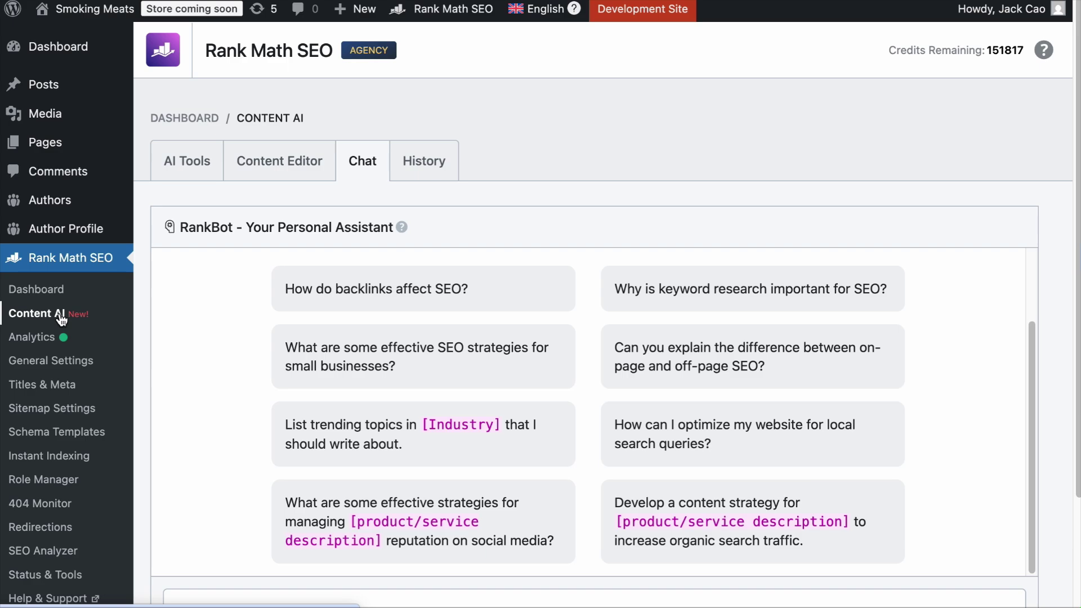
Step: In Rank Math's Content AI chat, ask RankBot to provide a list of SEO competitor websites for Rank Math and review the answer
{"action": "scroll", "coordinate": [381, 175], "scroll_direction": "down", "scroll_amount": 5}
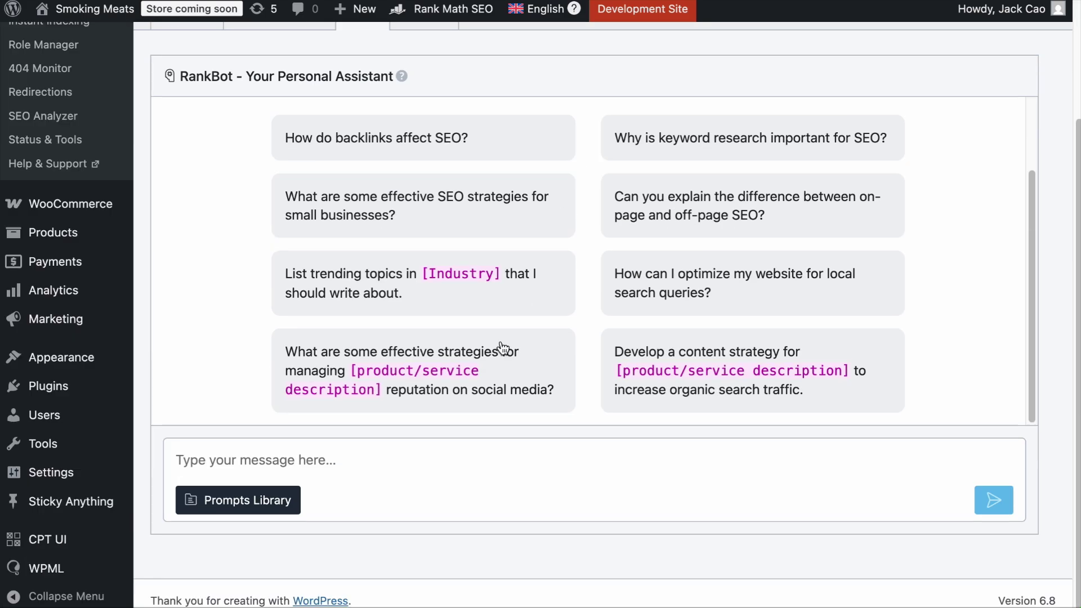
{"action": "left_click", "coordinate": [427, 459]}
{"action": "type", "text": "Pr"}
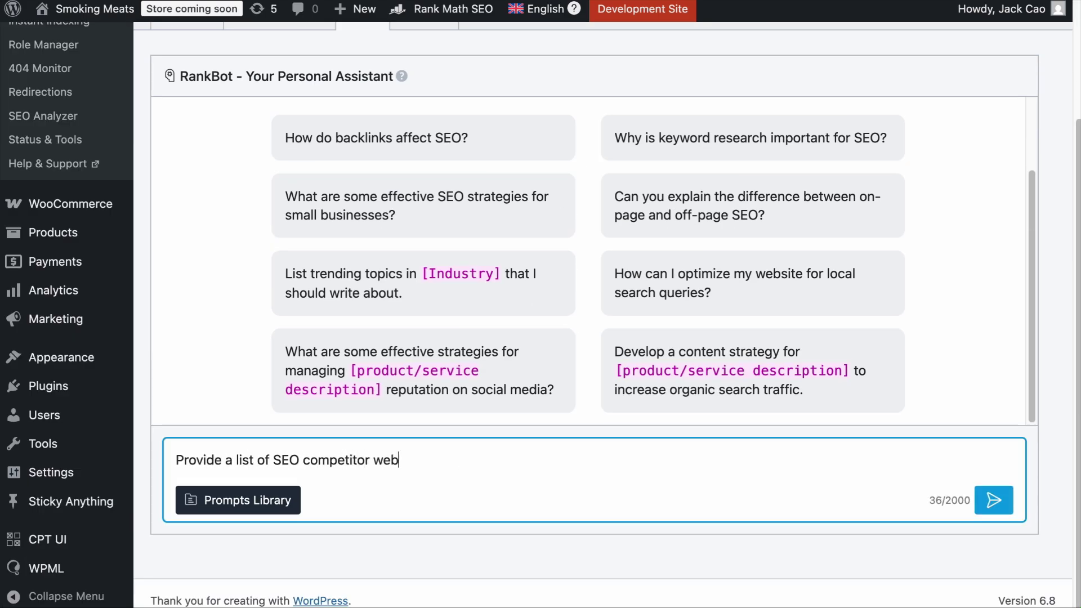
{"action": "key", "text": "Return"}
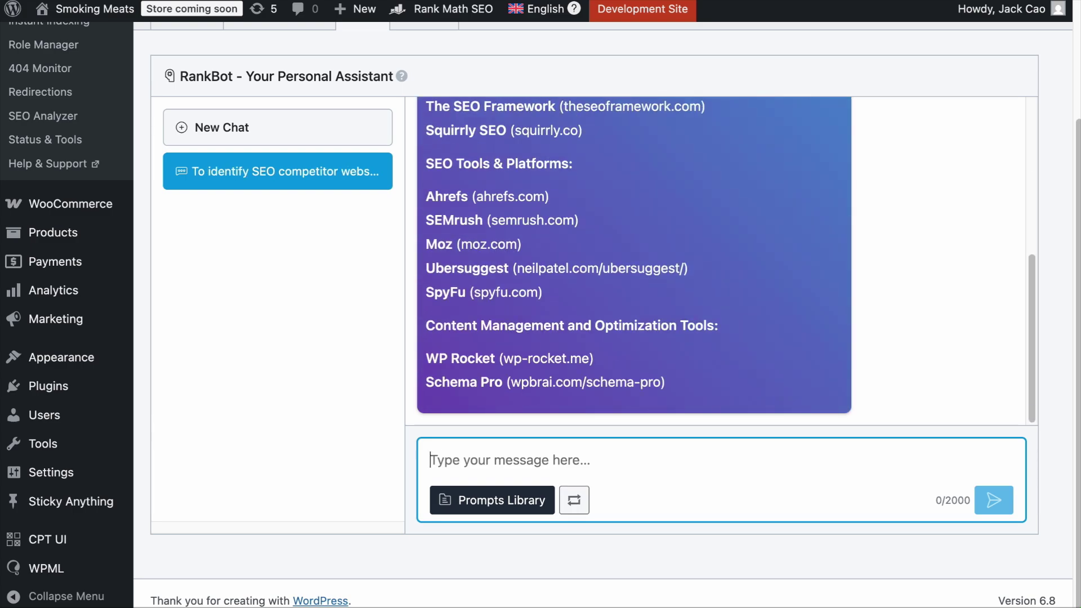
{"action": "scroll", "coordinate": [690, 334], "scroll_direction": "up", "scroll_amount": 10}
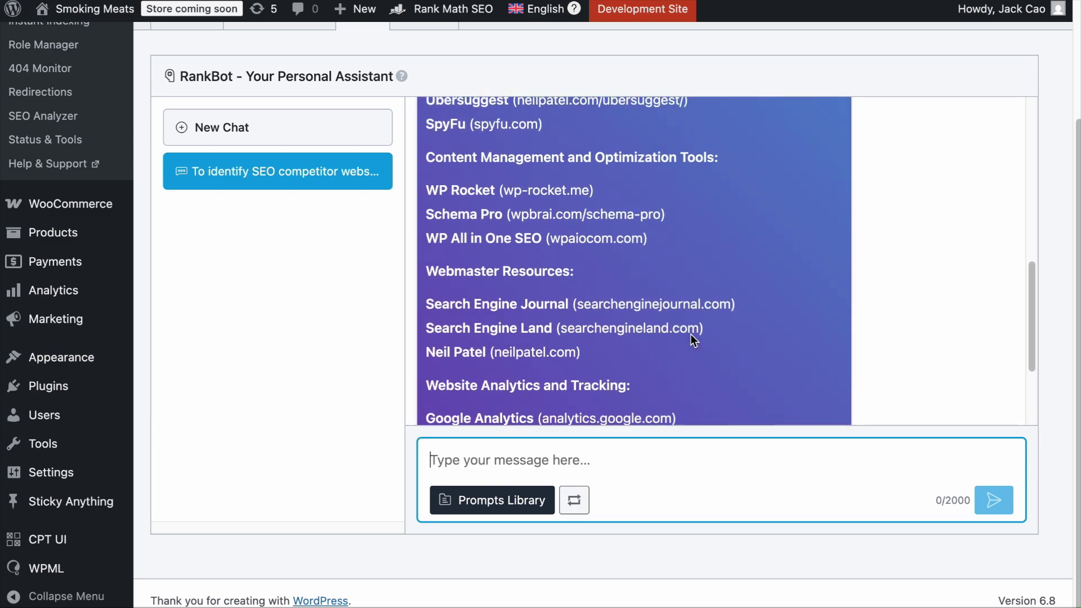
{"action": "scroll", "coordinate": [690, 333], "scroll_direction": "up", "scroll_amount": 3}
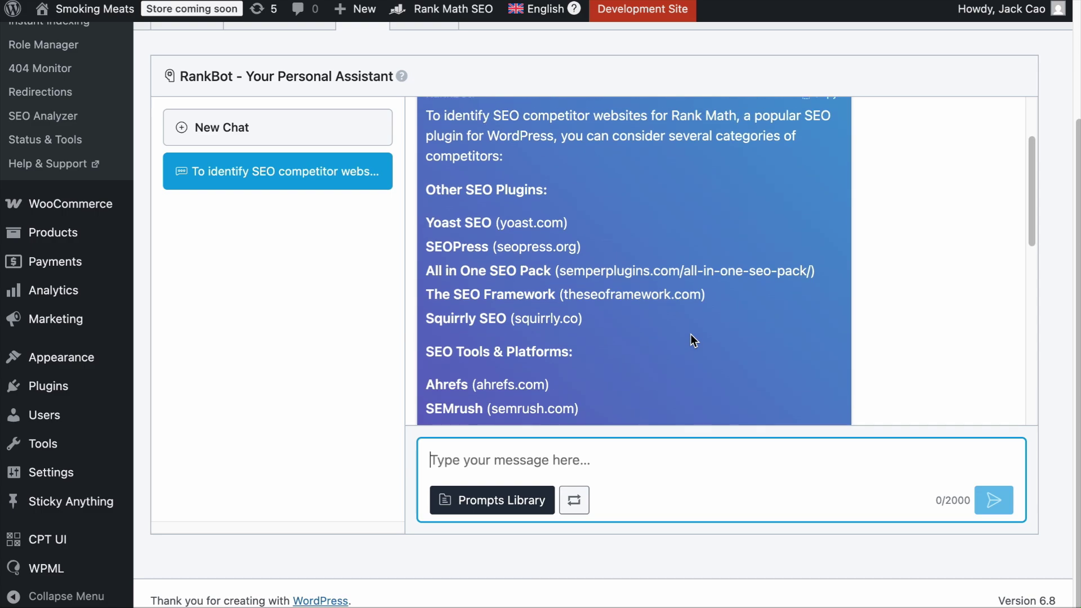